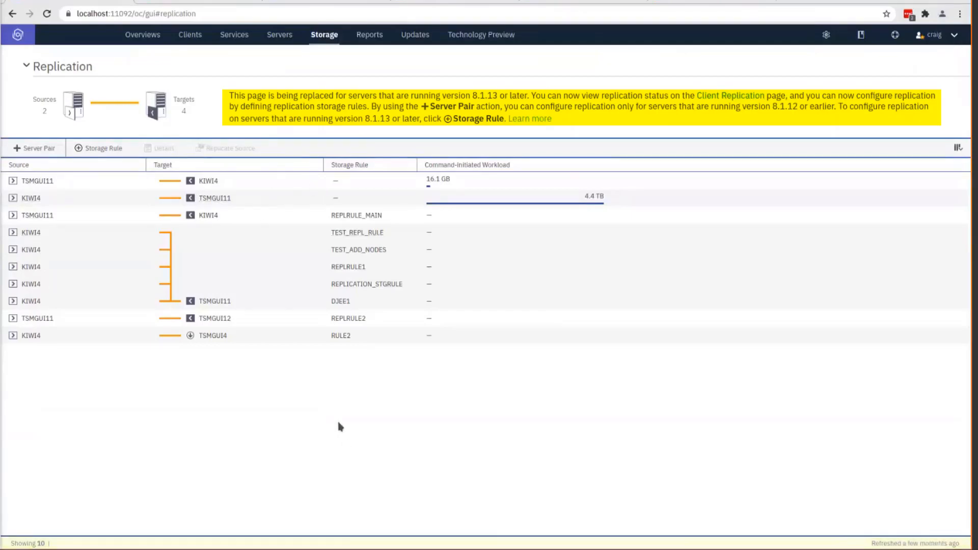
- Open the Storage Rules page and filter the list to replication rules only
{"action": "mouse_move", "coordinate": [329, 40]}
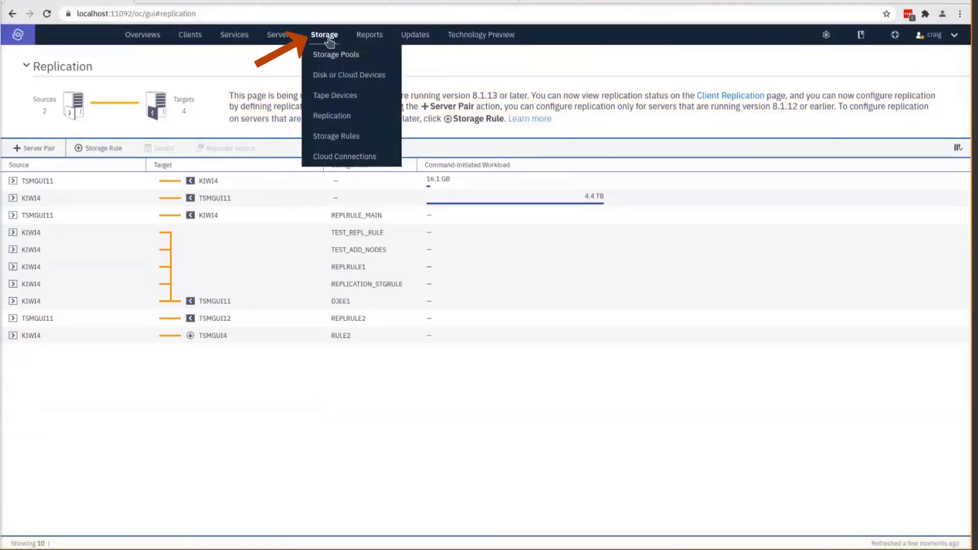
{"action": "left_click", "coordinate": [347, 137]}
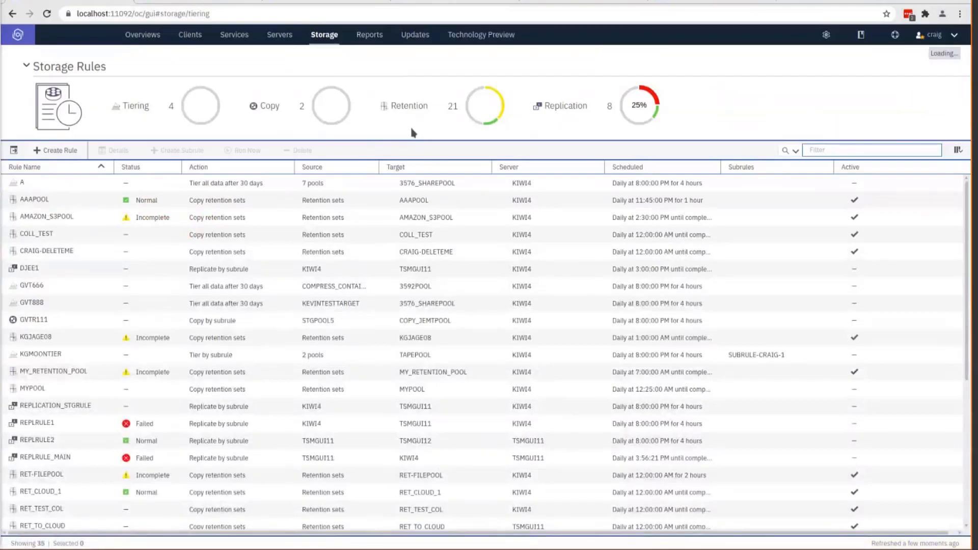
{"action": "left_click", "coordinate": [567, 107]}
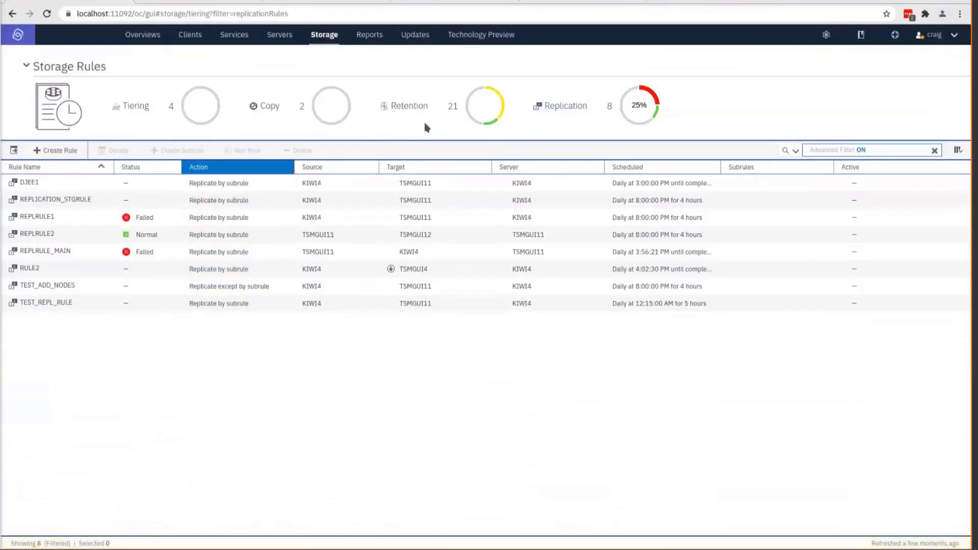
- Start creating a storage rule with the rule type Replication
{"action": "left_click", "coordinate": [80, 155]}
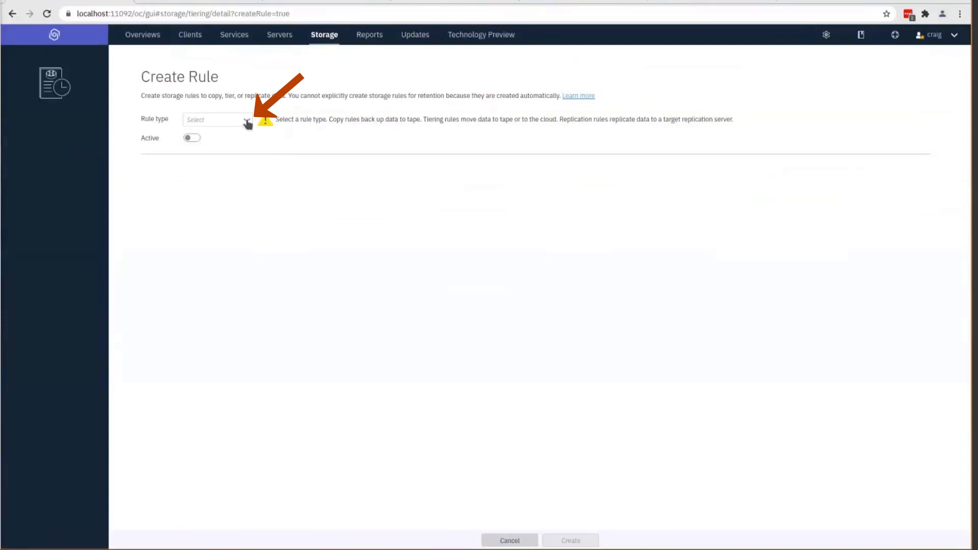
{"action": "left_click", "coordinate": [247, 121]}
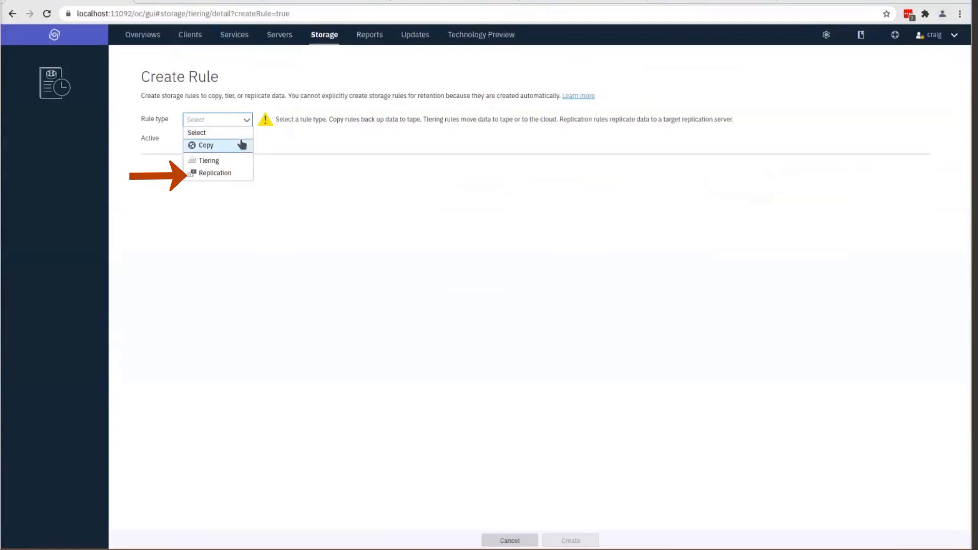
{"action": "left_click", "coordinate": [239, 173]}
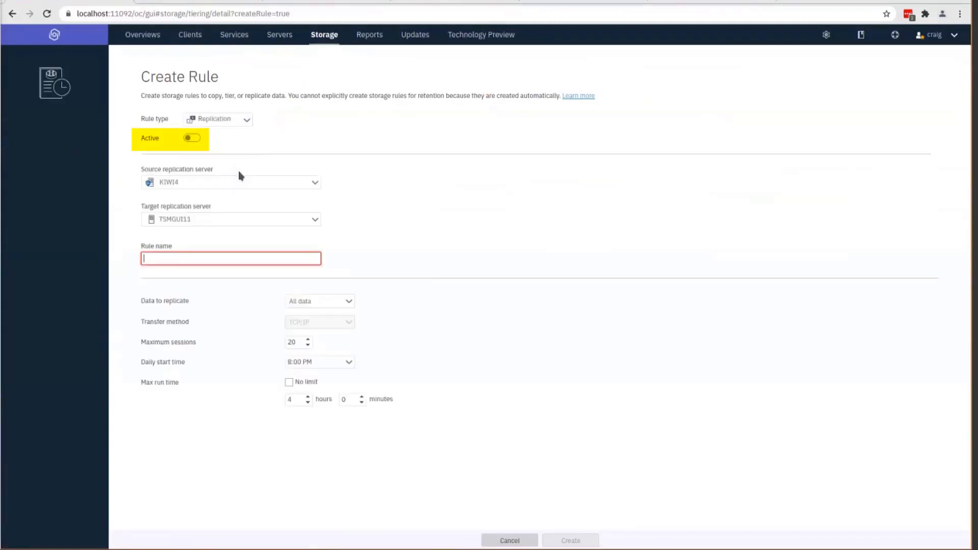
- Set the rule's source replication server to TSMGUI11 and its target replication server to TSMGUI12
{"action": "left_click", "coordinate": [316, 182]}
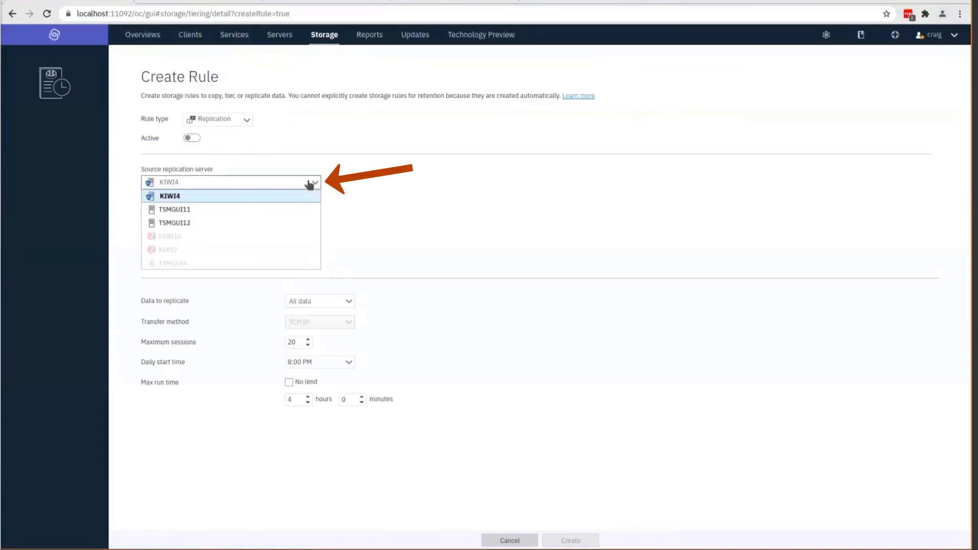
{"action": "left_click", "coordinate": [255, 211]}
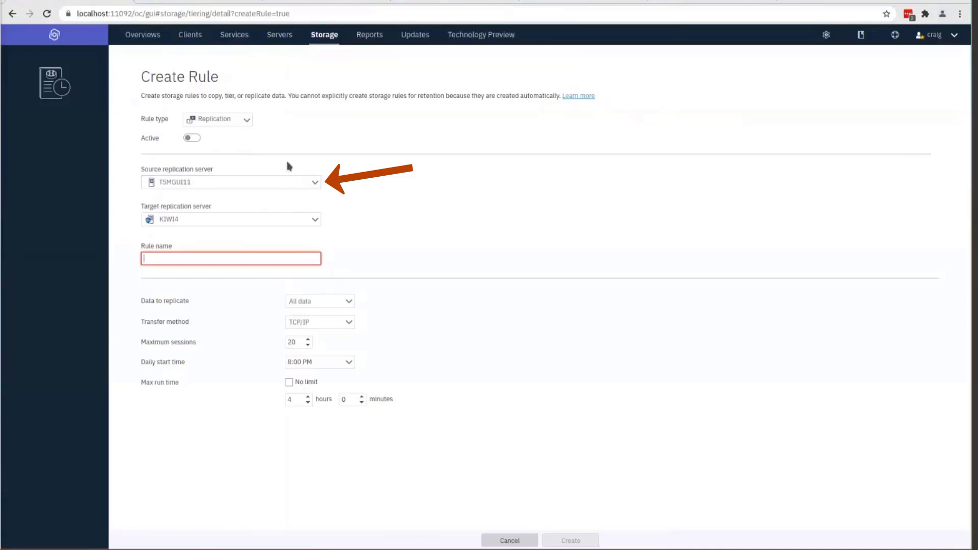
{"action": "left_click", "coordinate": [316, 219]}
{"action": "left_click", "coordinate": [251, 255]}
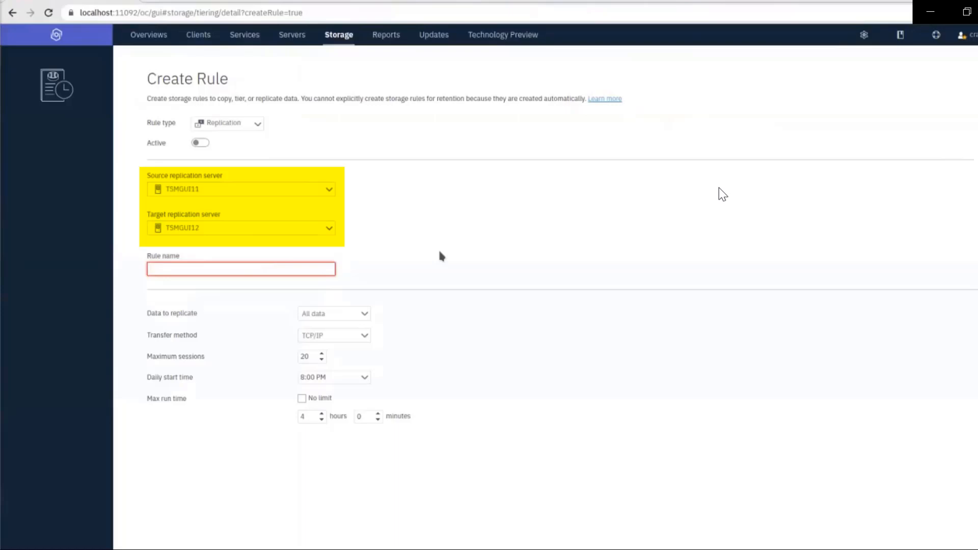
- Name the rule CONTRULE-CLIENTCOMP1-S3 and set its data to replicate to Specify by subrule
{"action": "left_click", "coordinate": [258, 266]}
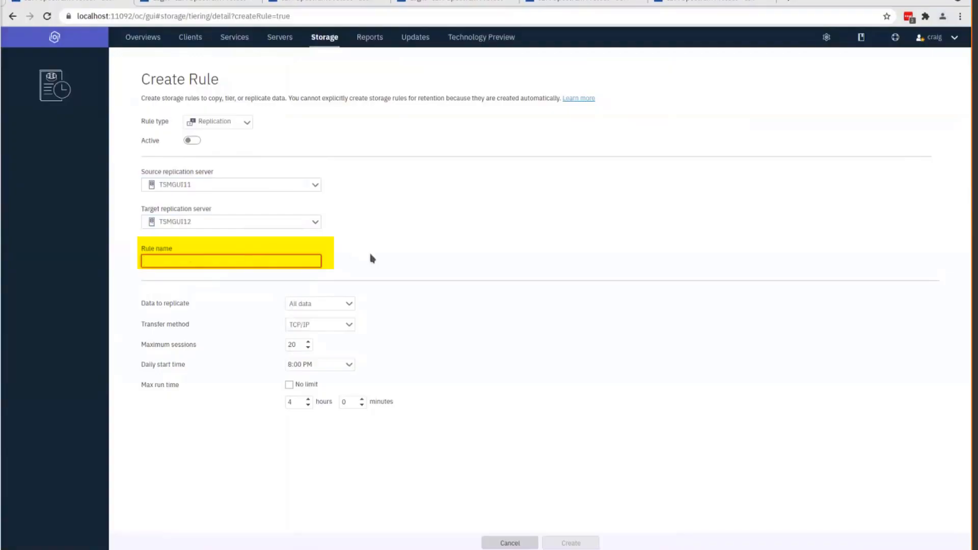
{"action": "type", "text": "CONTRULE-CLIENTCOMP1-S3"}
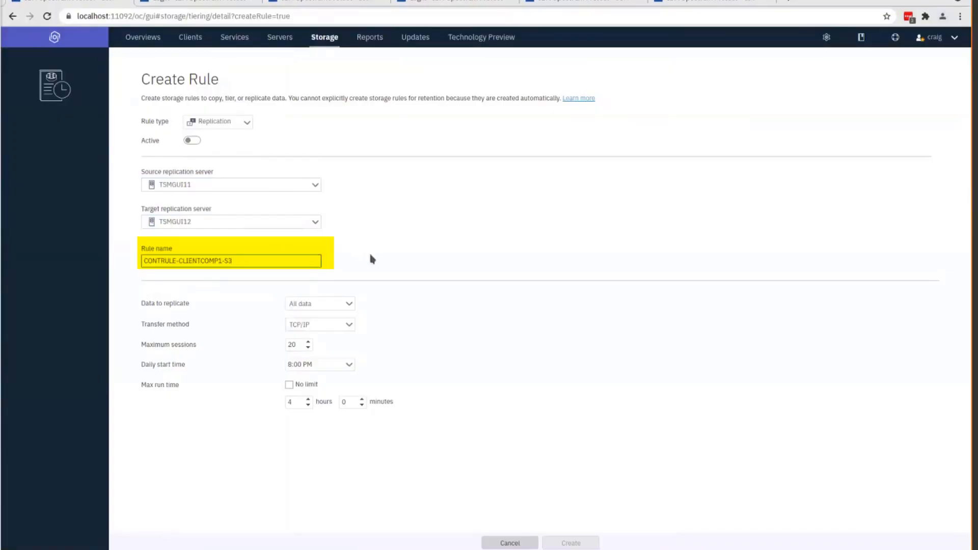
{"action": "left_click", "coordinate": [348, 306]}
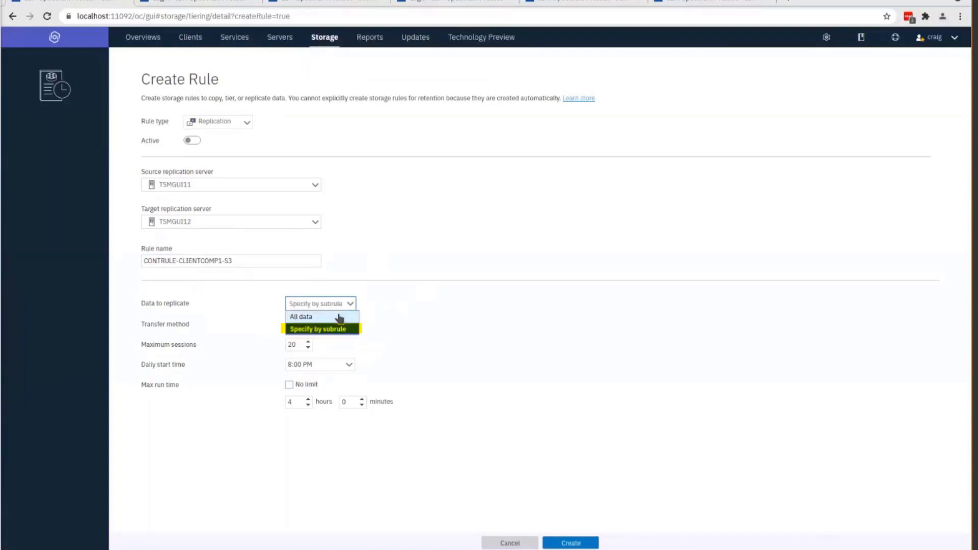
{"action": "left_click", "coordinate": [339, 317]}
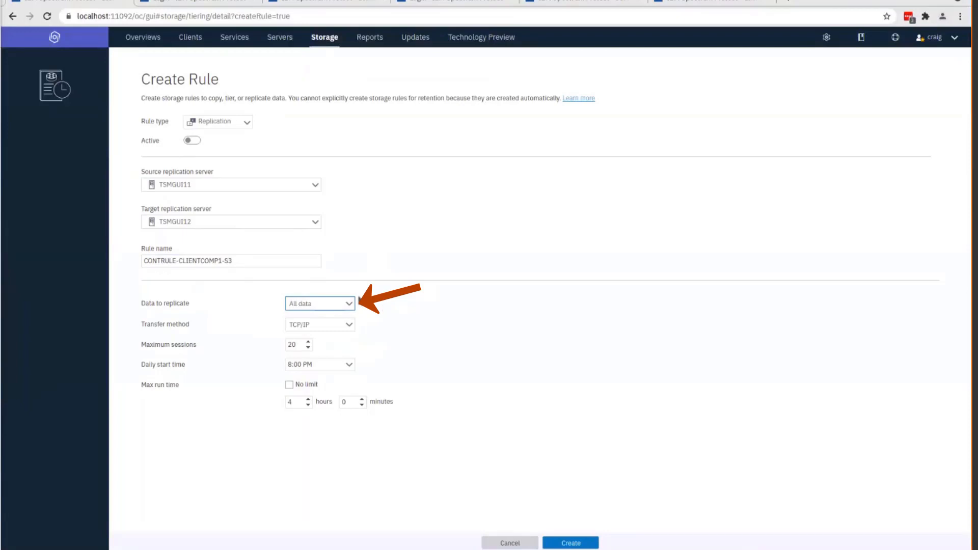
{"action": "left_click", "coordinate": [349, 305]}
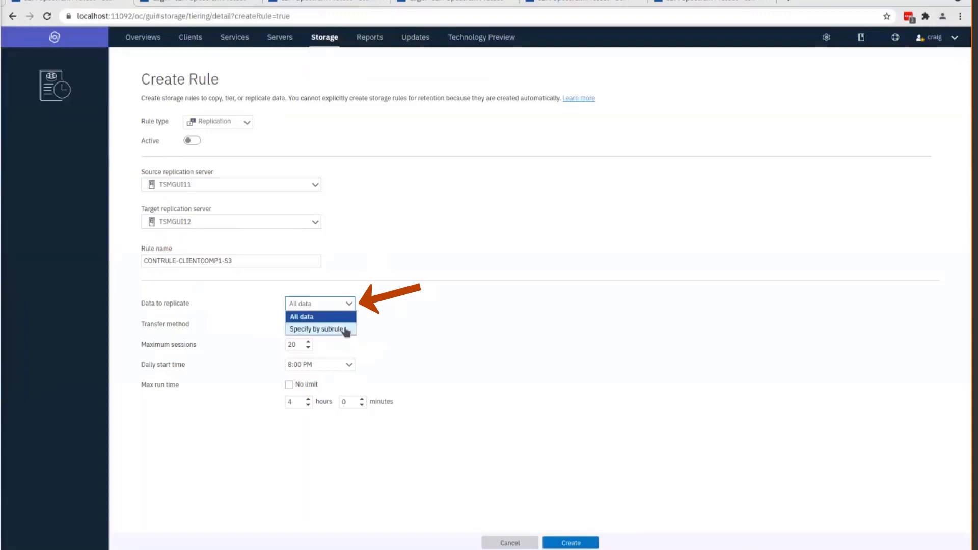
{"action": "left_click", "coordinate": [345, 330]}
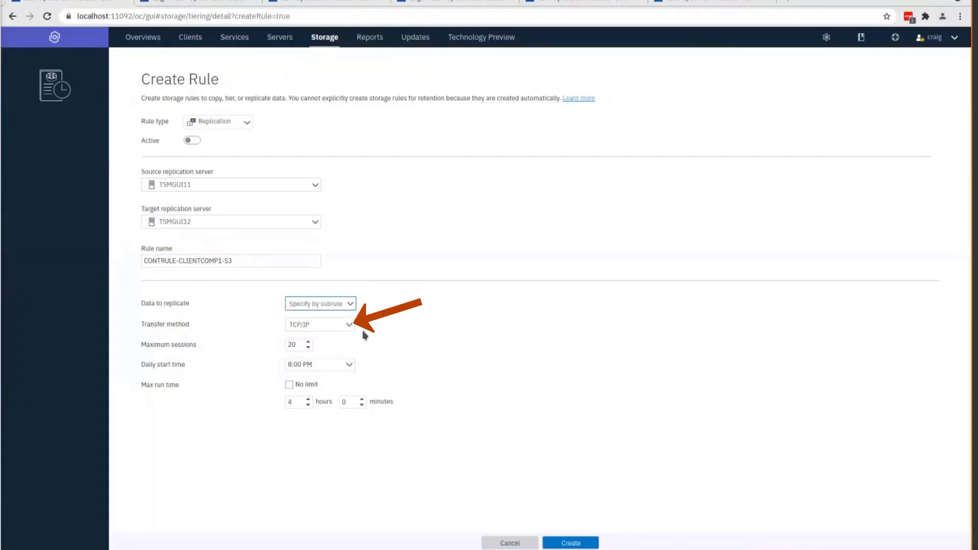
- Try the FASP transfer method for the rule and switch back to TCP/IP
{"action": "left_click", "coordinate": [348, 326]}
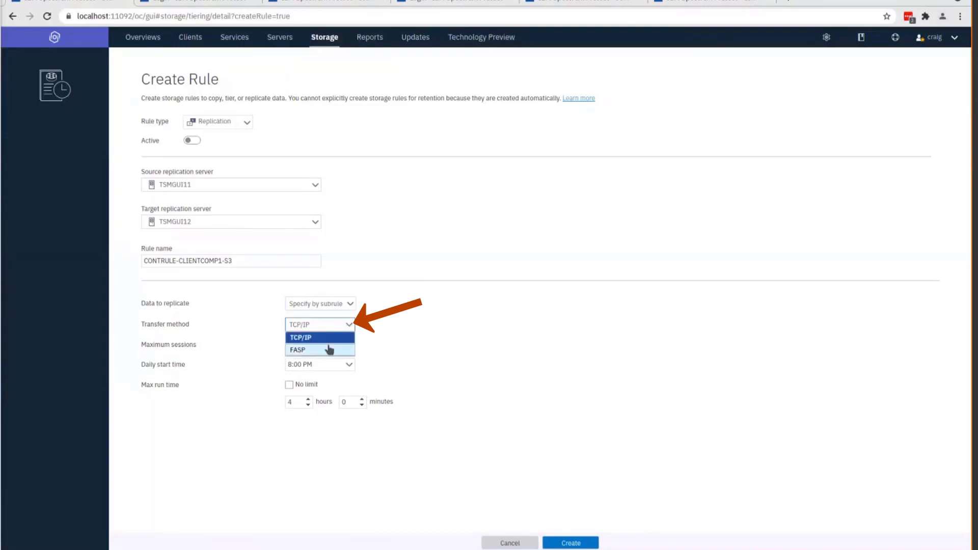
{"action": "left_click", "coordinate": [353, 350]}
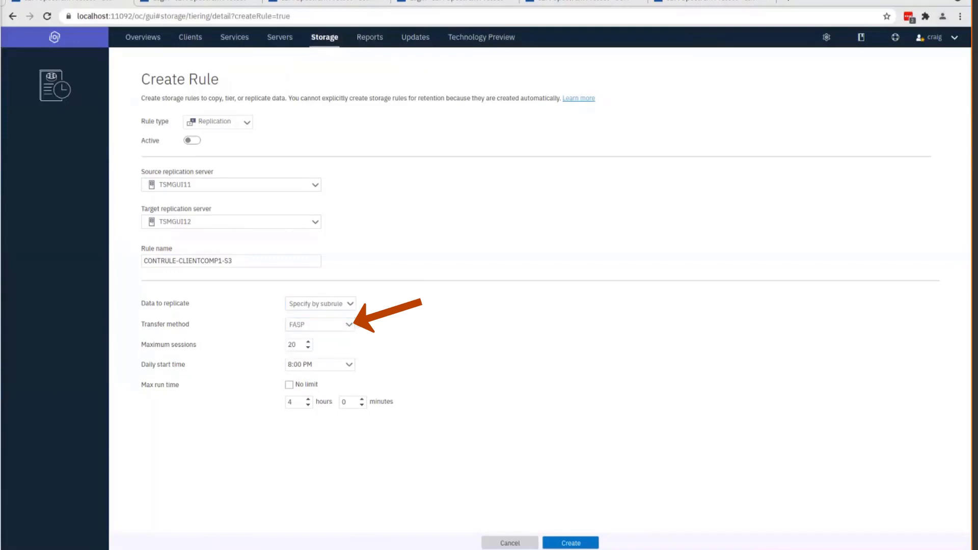
{"action": "left_click", "coordinate": [355, 325]}
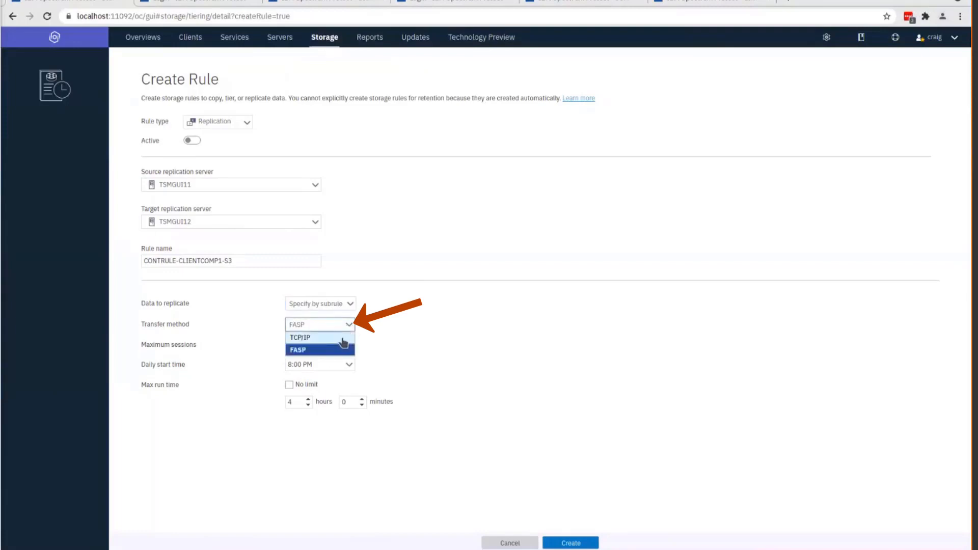
{"action": "left_click", "coordinate": [343, 338]}
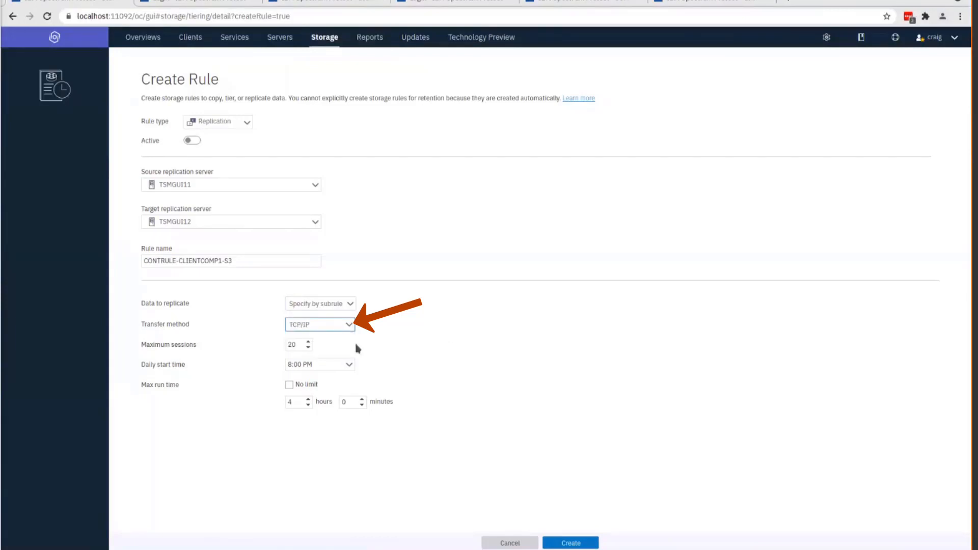
- Set the rule's maximum run time to No limit and create the rule
{"action": "mouse_move", "coordinate": [203, 346]}
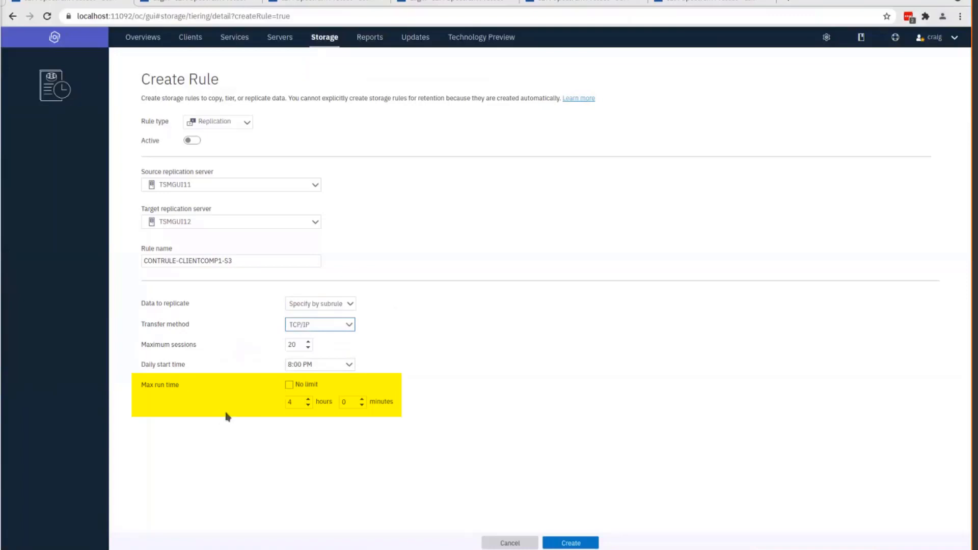
{"action": "left_click", "coordinate": [290, 385]}
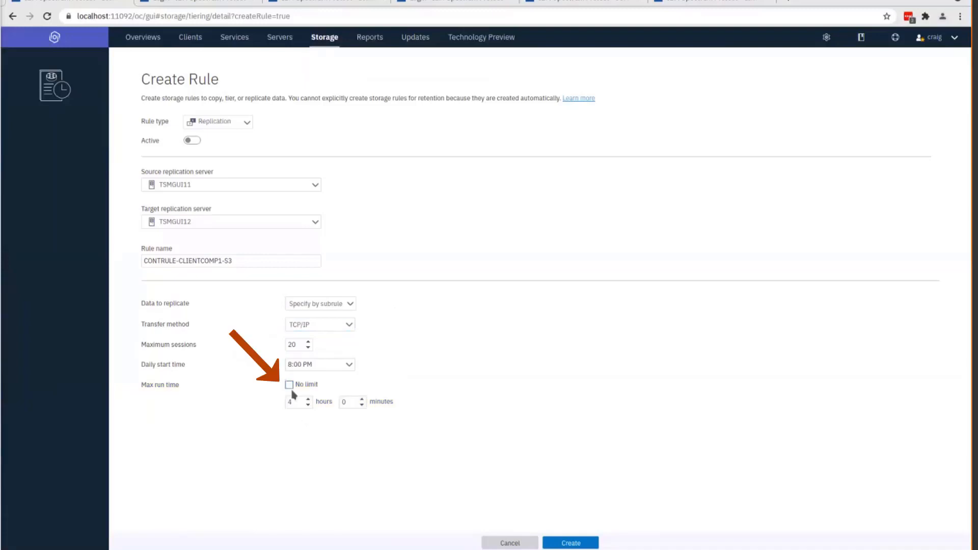
{"action": "left_click", "coordinate": [579, 543]}
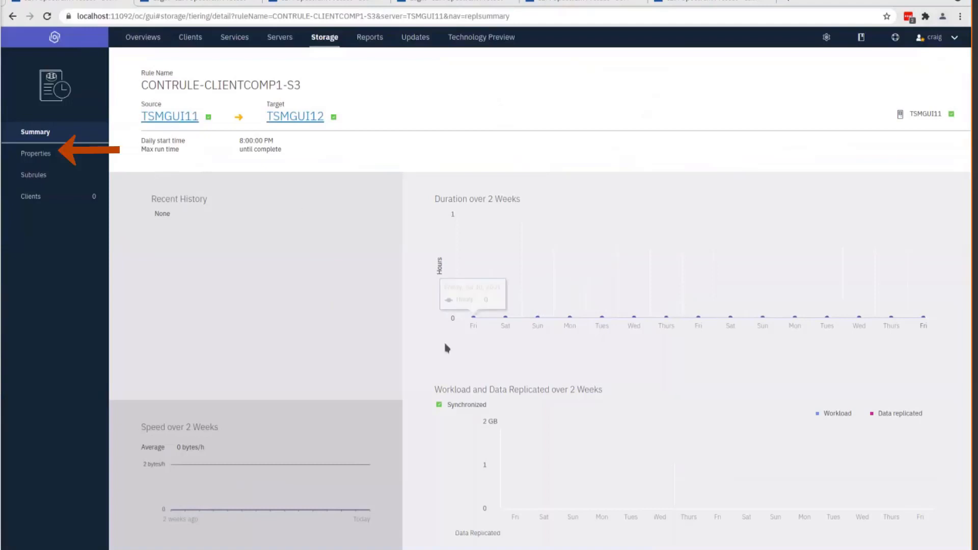
- View the new rule's properties and open its subrules for modification
{"action": "left_click", "coordinate": [47, 159]}
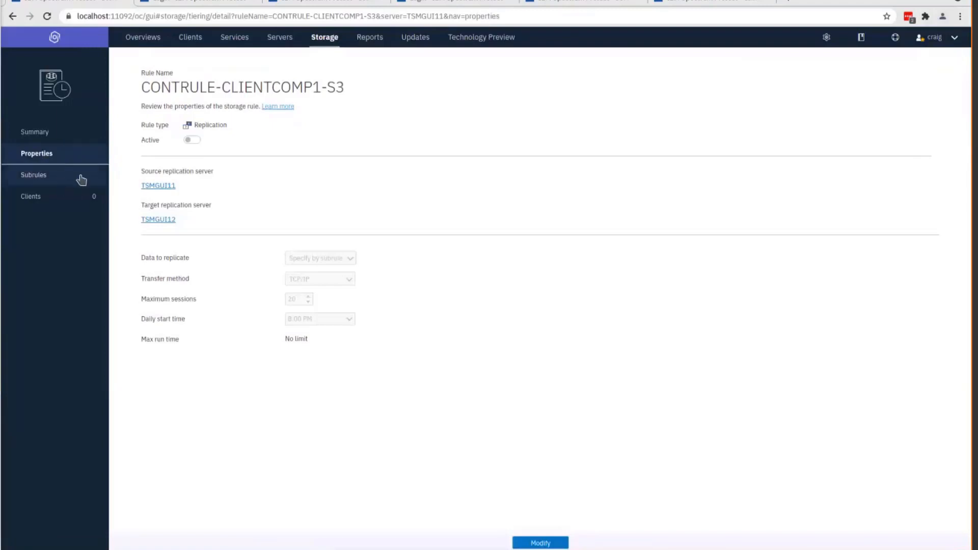
{"action": "left_click", "coordinate": [44, 179]}
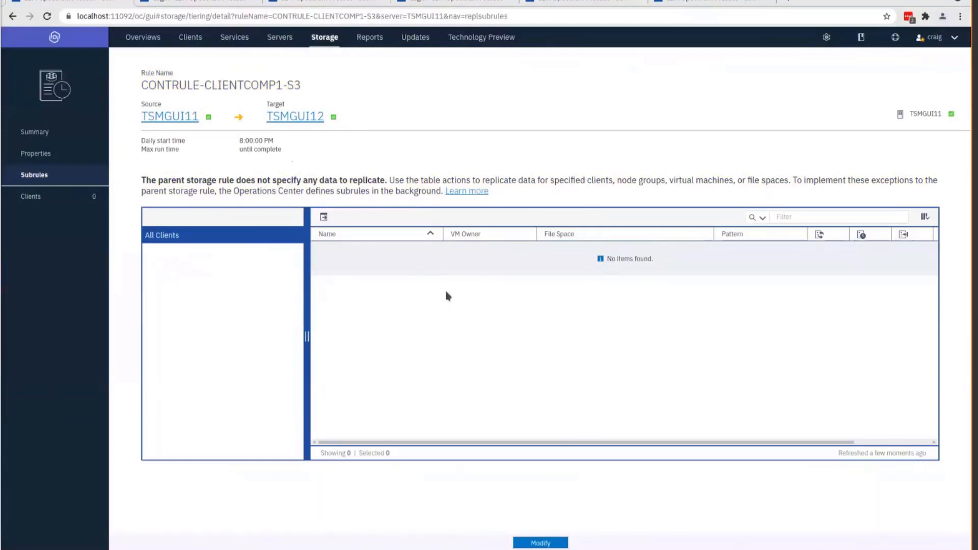
{"action": "left_click", "coordinate": [541, 544]}
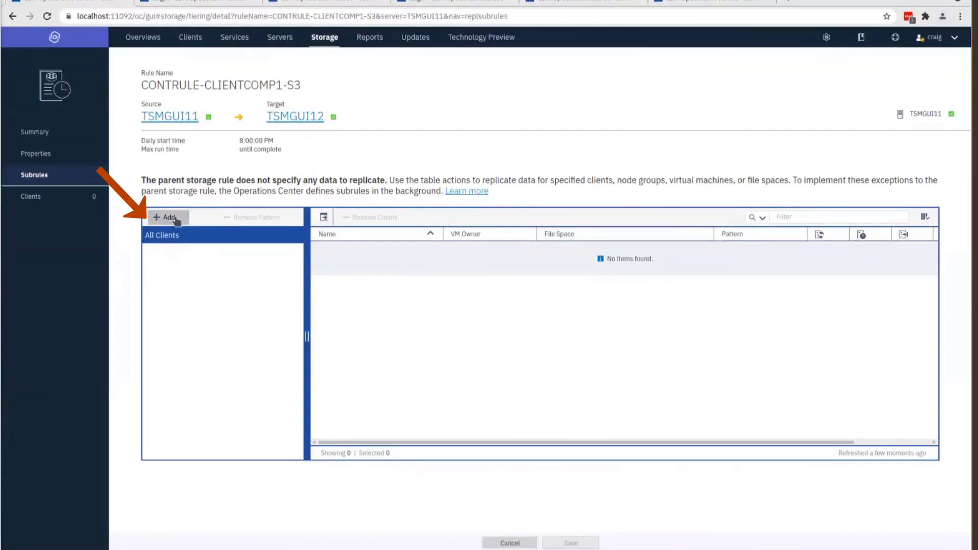
- Start adding individual clients to the rule and sort the list of available clients by name
{"action": "left_click", "coordinate": [183, 220]}
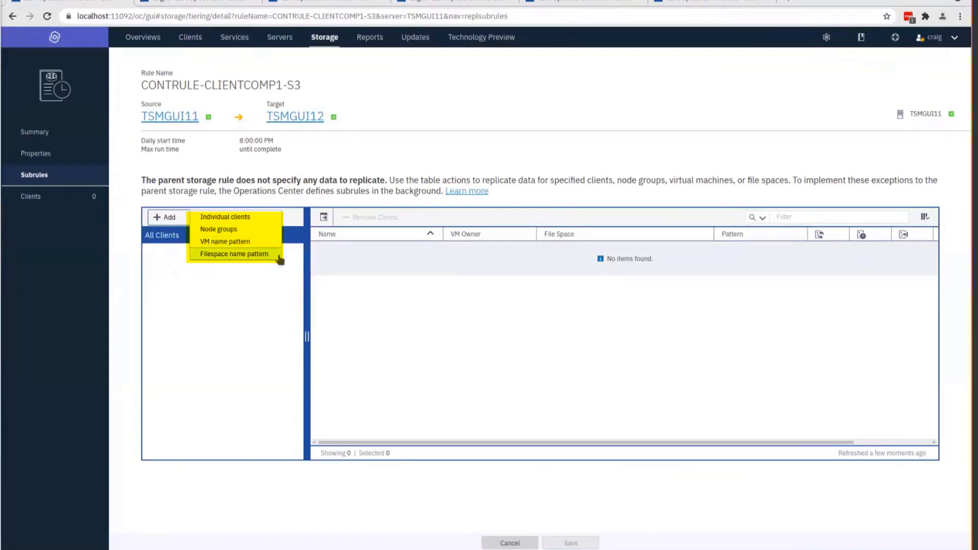
{"action": "left_click", "coordinate": [248, 217]}
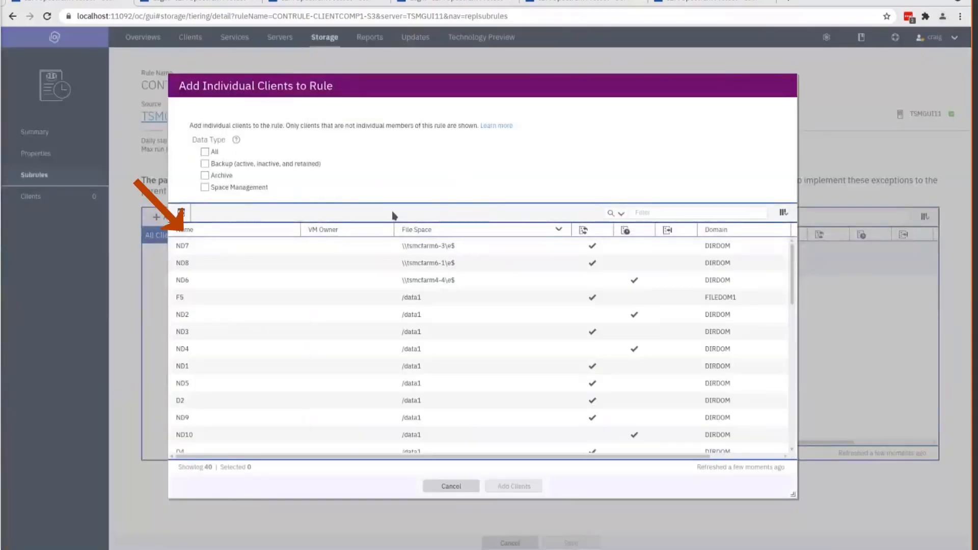
{"action": "left_click", "coordinate": [253, 232]}
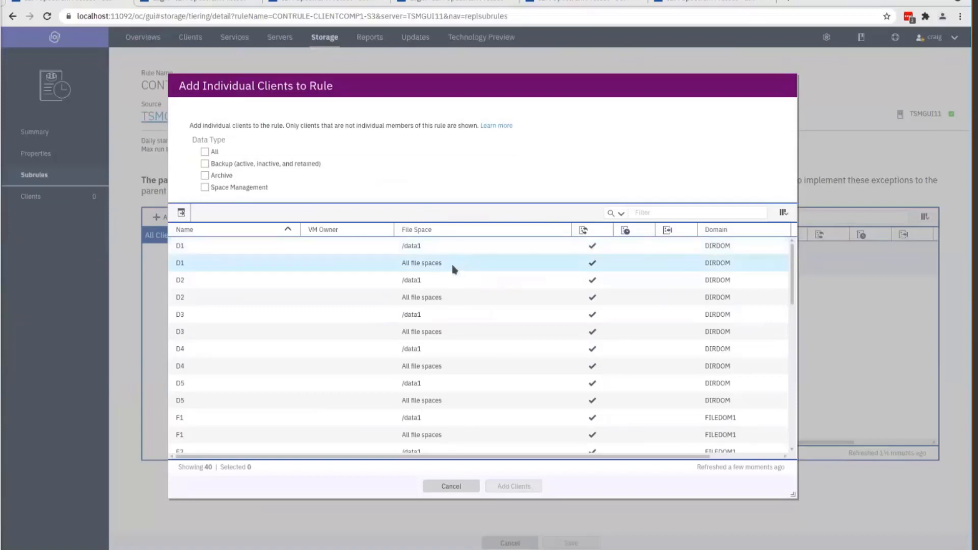
- Select the All file spaces entries of clients D1 to D4, reduce the selection to D1, and look through the client list
{"action": "left_click", "coordinate": [455, 266]}
{"action": "left_click", "coordinate": [459, 295], "text": "ctrl"}
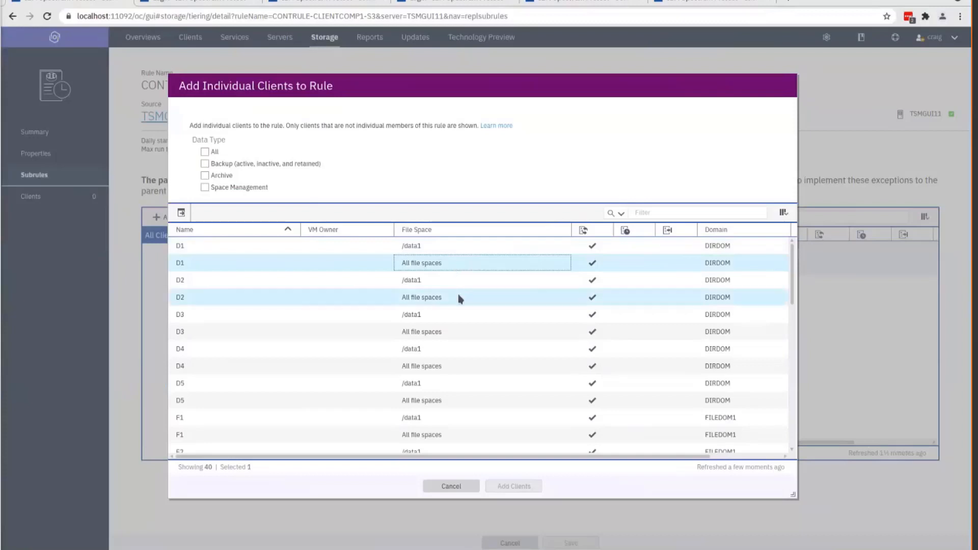
{"action": "left_click", "coordinate": [472, 334], "text": "ctrl"}
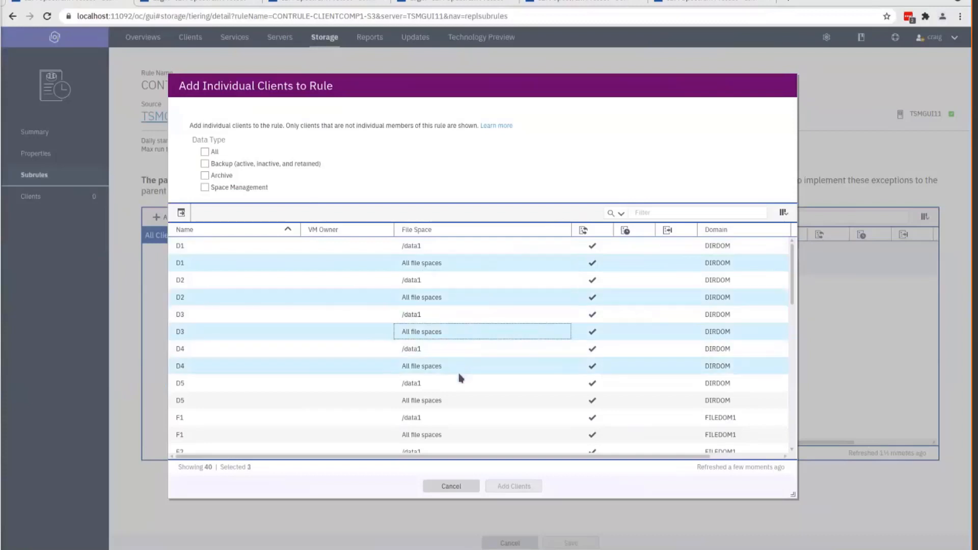
{"action": "left_click", "coordinate": [464, 262]}
{"action": "scroll", "coordinate": [458, 300], "scroll_direction": "down", "scroll_amount": 10}
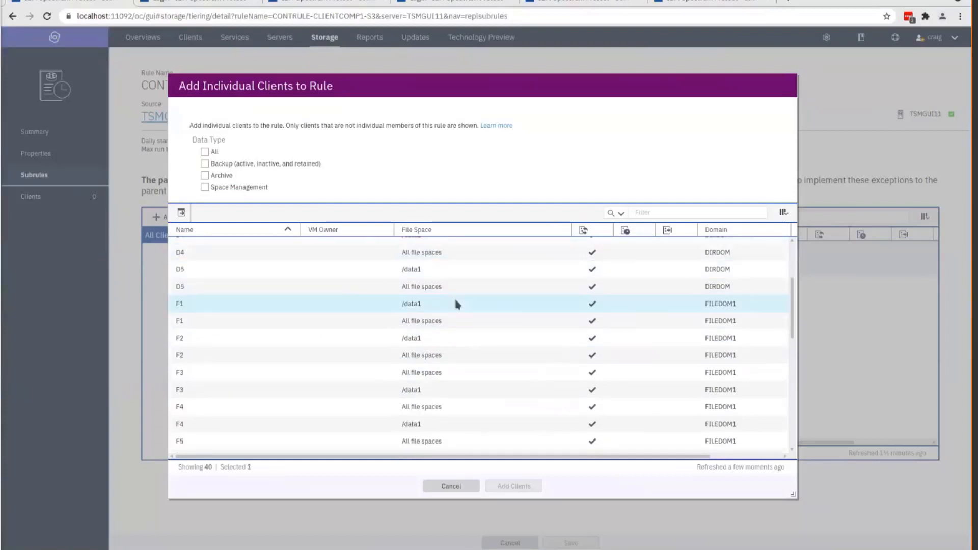
{"action": "scroll", "coordinate": [450, 319], "scroll_direction": "down", "scroll_amount": 3}
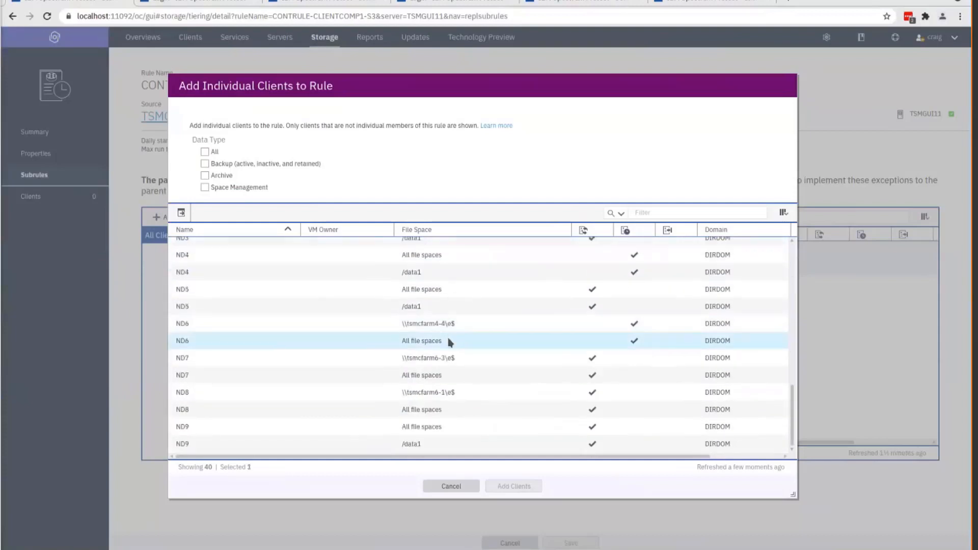
{"action": "scroll", "coordinate": [446, 356], "scroll_direction": "up", "scroll_amount": 15}
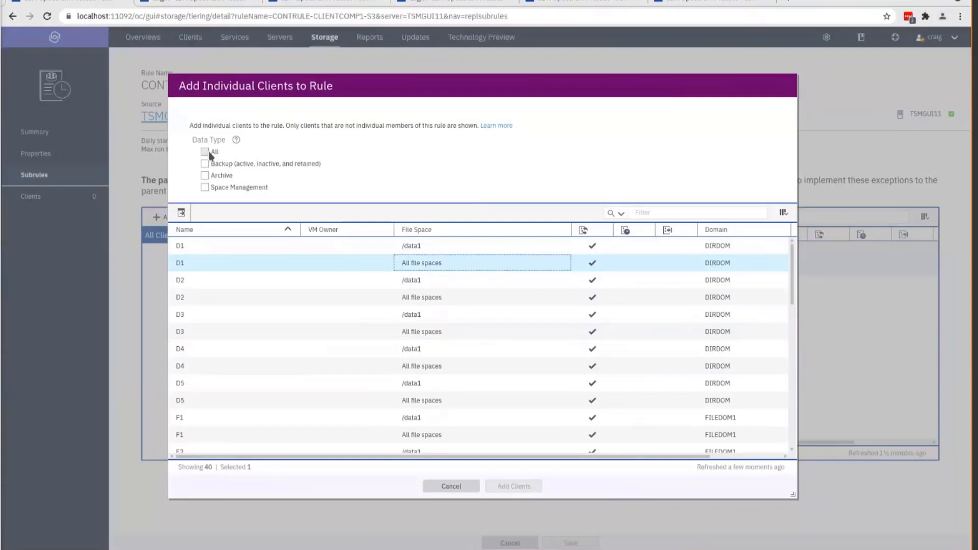
- Try different combinations of data types, select all of them, and add client D1 to the rule
{"action": "left_click", "coordinate": [205, 152]}
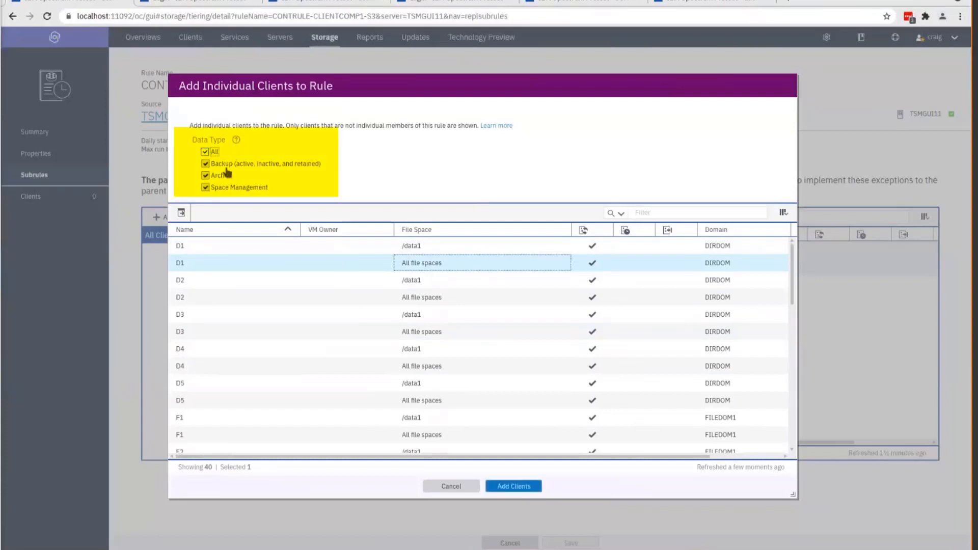
{"action": "left_click", "coordinate": [204, 151]}
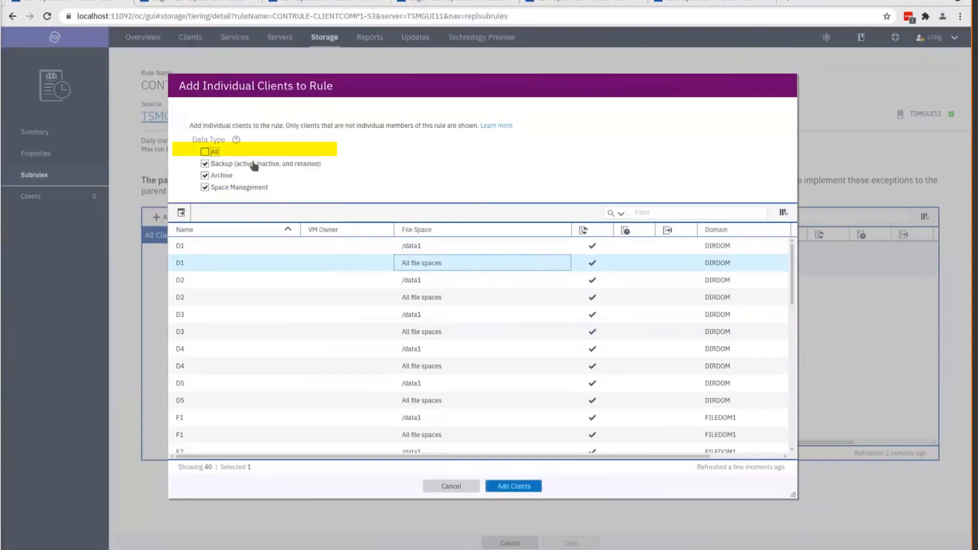
{"action": "left_click", "coordinate": [207, 177]}
{"action": "left_click", "coordinate": [206, 176]}
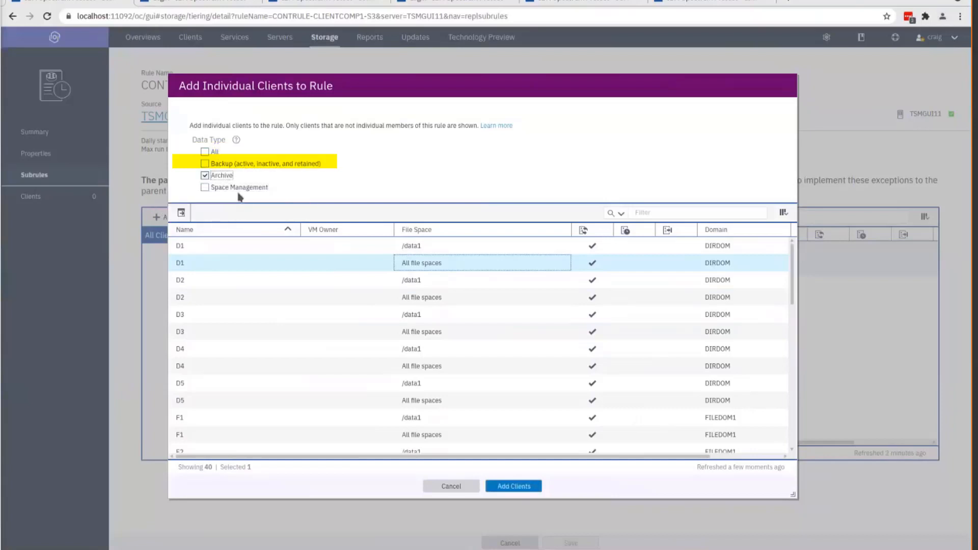
{"action": "left_click", "coordinate": [206, 188]}
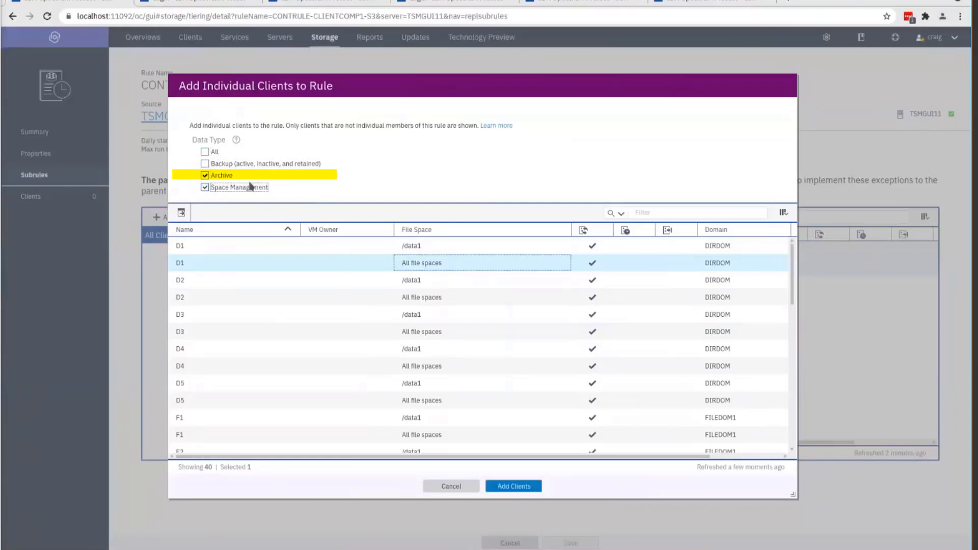
{"action": "left_click", "coordinate": [210, 164]}
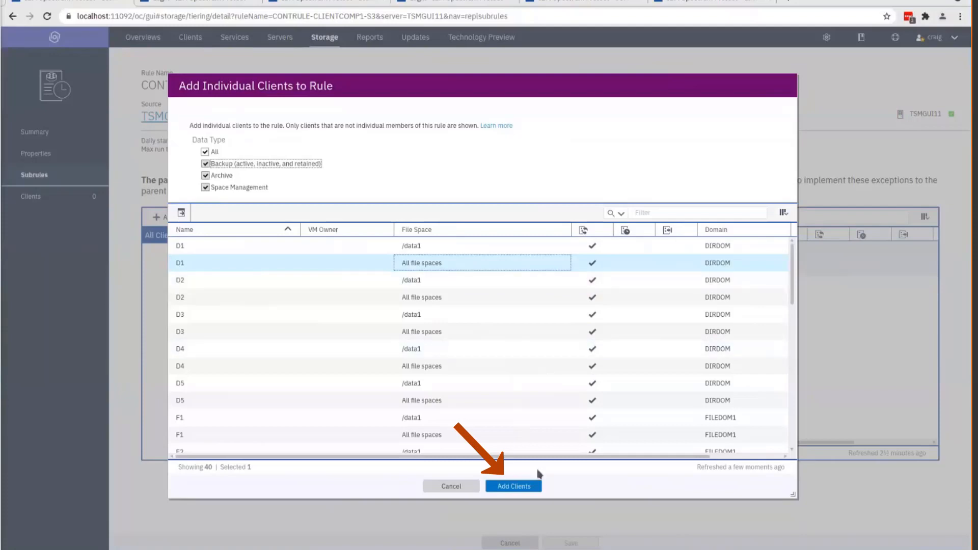
{"action": "left_click", "coordinate": [530, 485]}
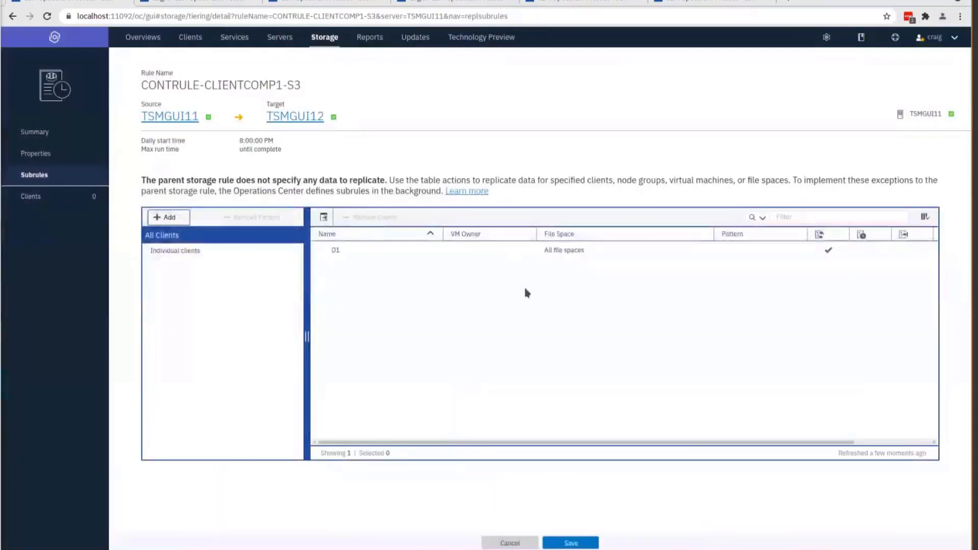
- Add the node group REPLNODES to the rule with all data types
{"action": "left_click", "coordinate": [171, 217]}
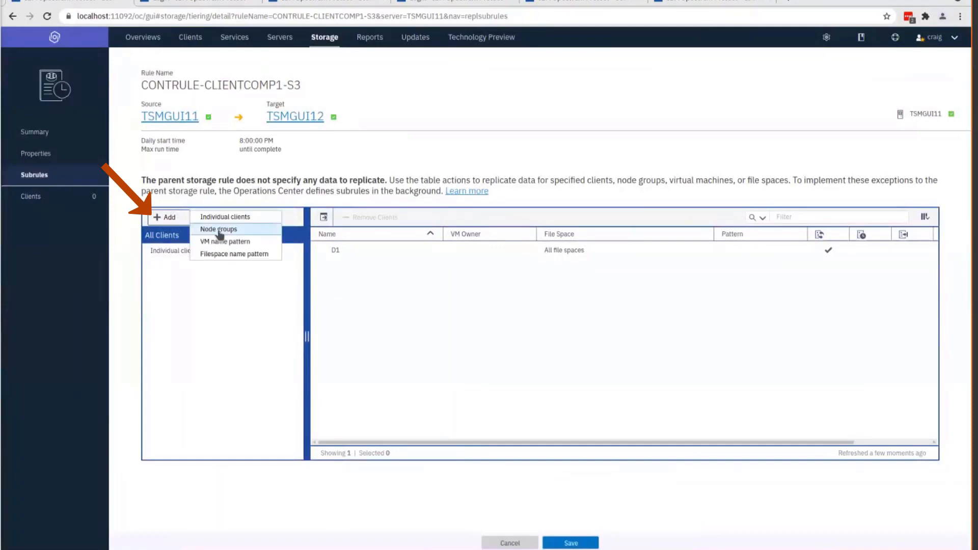
{"action": "left_click", "coordinate": [219, 230]}
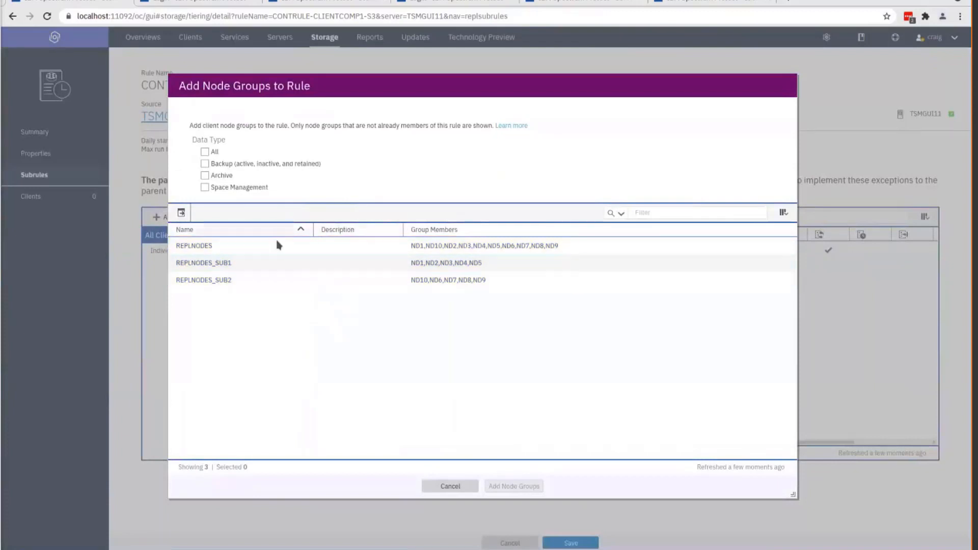
{"action": "left_click", "coordinate": [220, 249]}
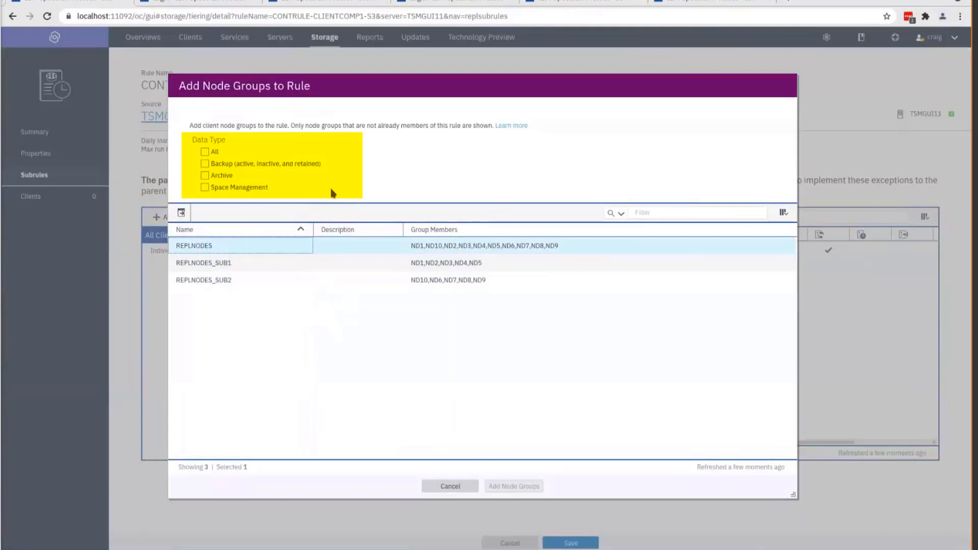
{"action": "left_click", "coordinate": [206, 151]}
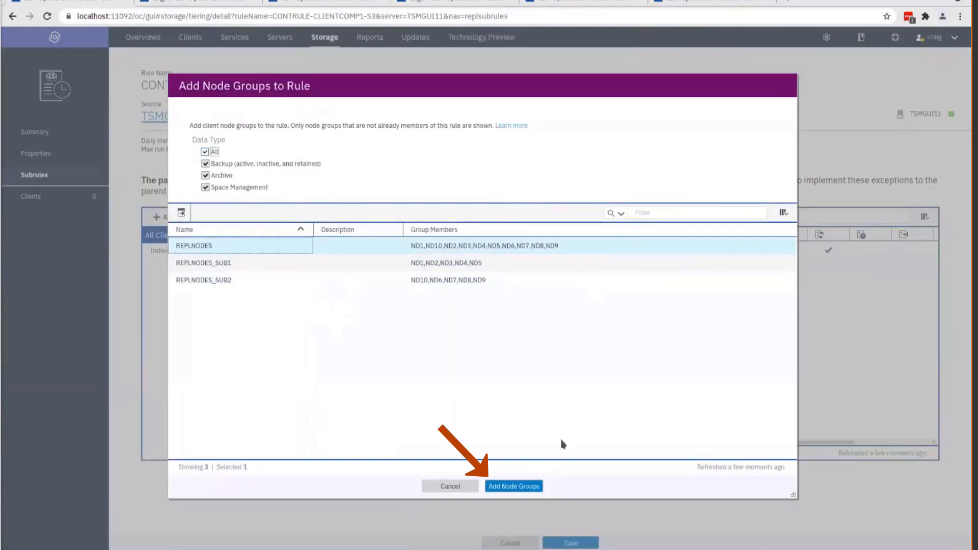
{"action": "left_click", "coordinate": [530, 486]}
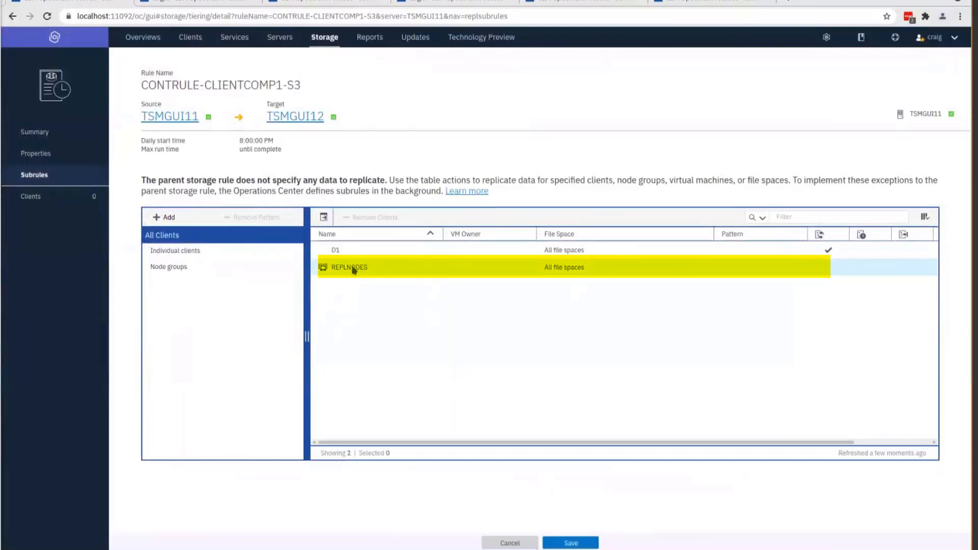
{"action": "mouse_move", "coordinate": [352, 270]}
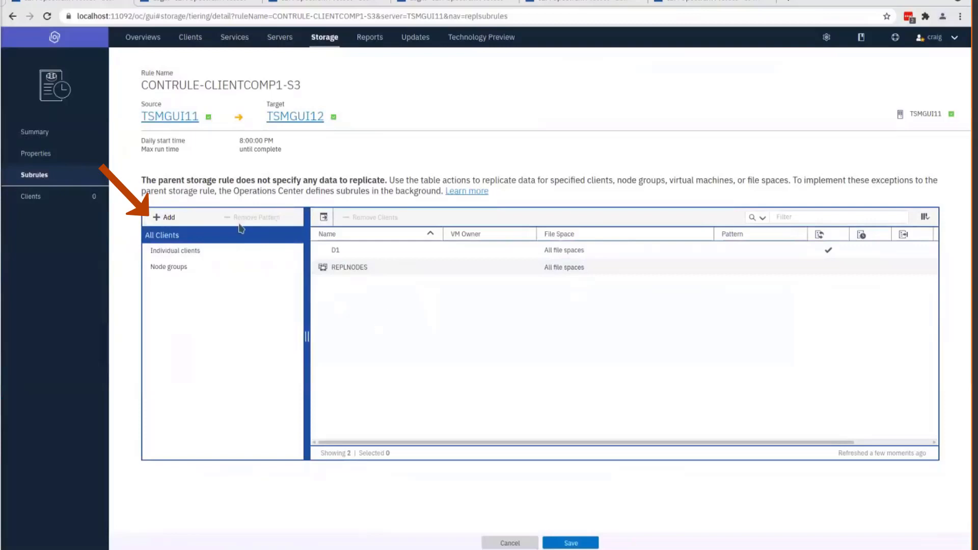
- Try to add a VM name pattern for owner VC_VM1SVT with pattern *, testing it and including all data types
{"action": "left_click", "coordinate": [172, 219]}
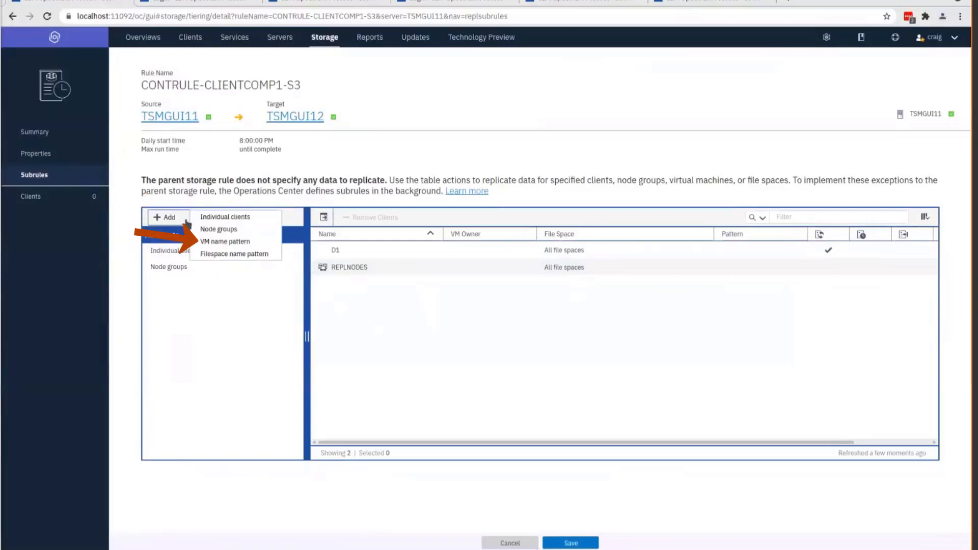
{"action": "left_click", "coordinate": [233, 249]}
{"action": "left_click", "coordinate": [343, 154]}
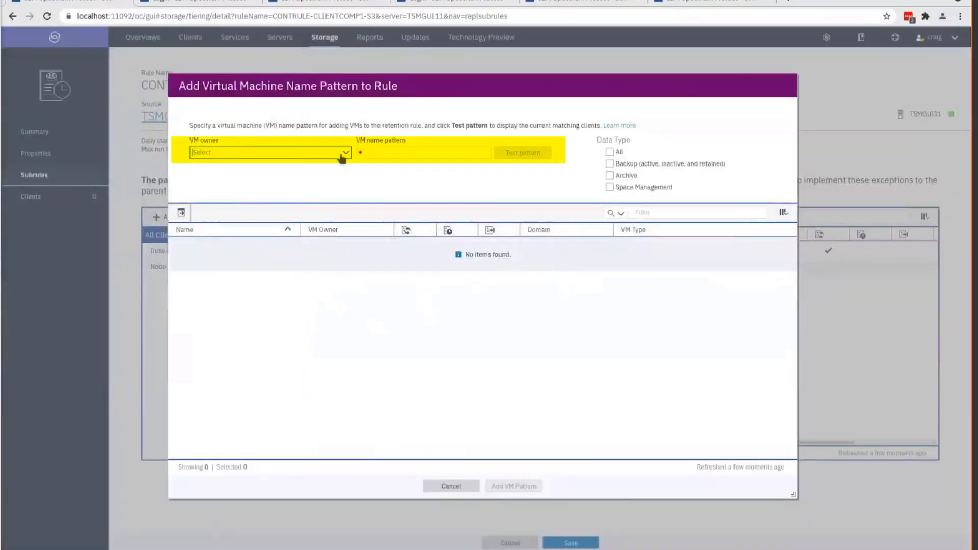
{"action": "left_click", "coordinate": [265, 203]}
{"action": "left_click", "coordinate": [544, 155]}
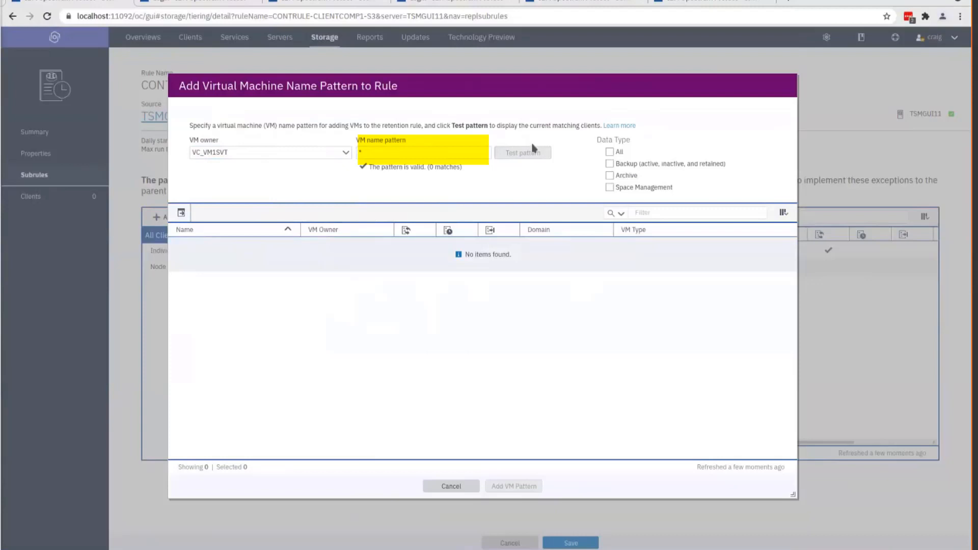
{"action": "left_click", "coordinate": [610, 151]}
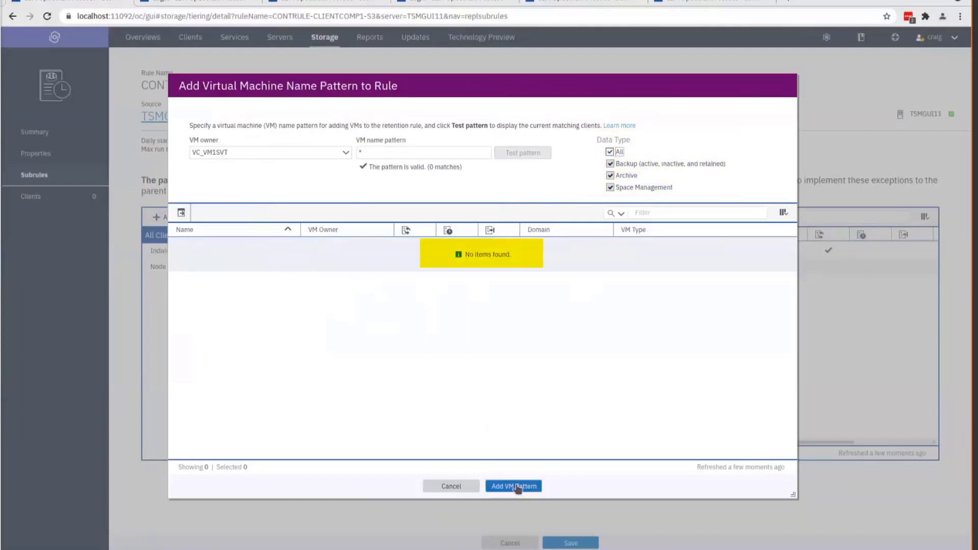
{"action": "left_click", "coordinate": [515, 487]}
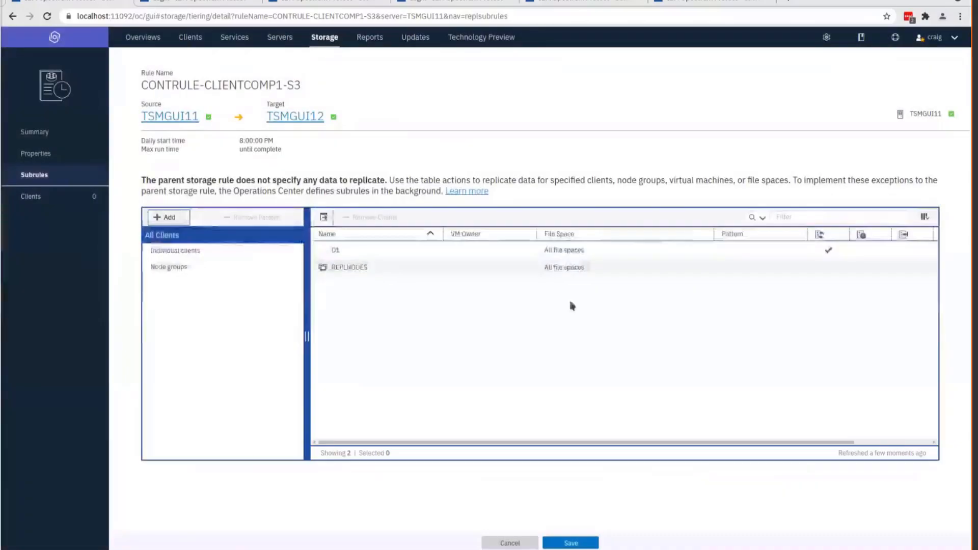
- Add a filespace name pattern for owner D3 with the pattern /data?, testing it and including all data types
{"action": "left_click", "coordinate": [177, 217]}
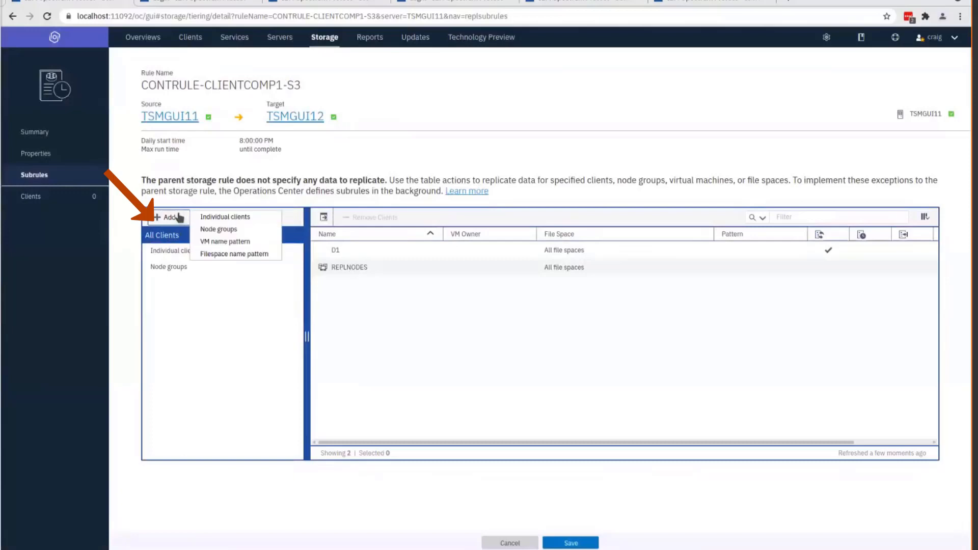
{"action": "left_click", "coordinate": [255, 254]}
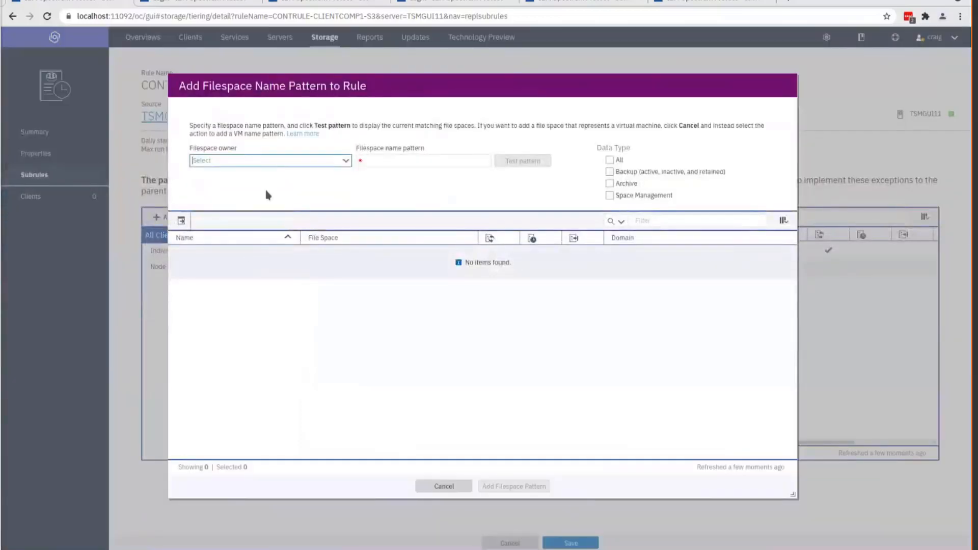
{"action": "left_click", "coordinate": [346, 161]}
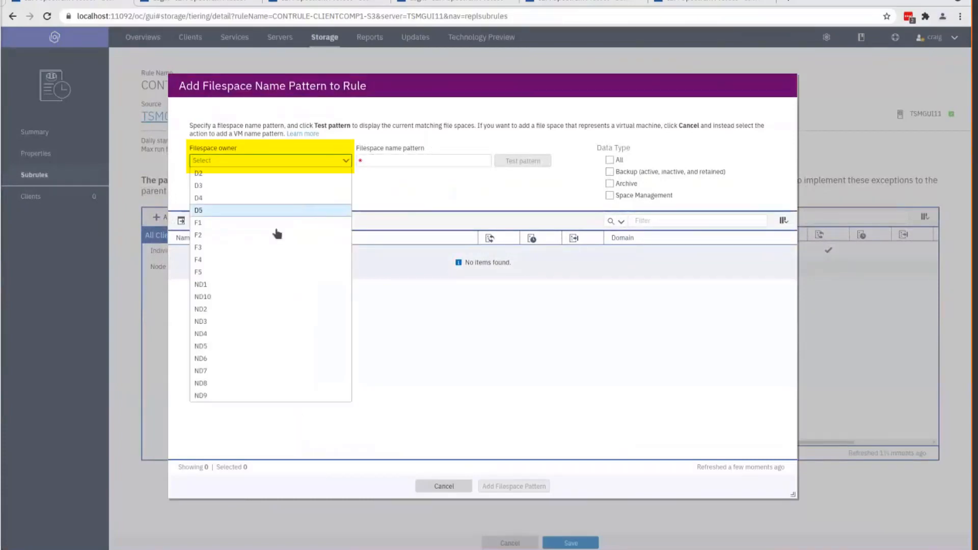
{"action": "left_click", "coordinate": [222, 187]}
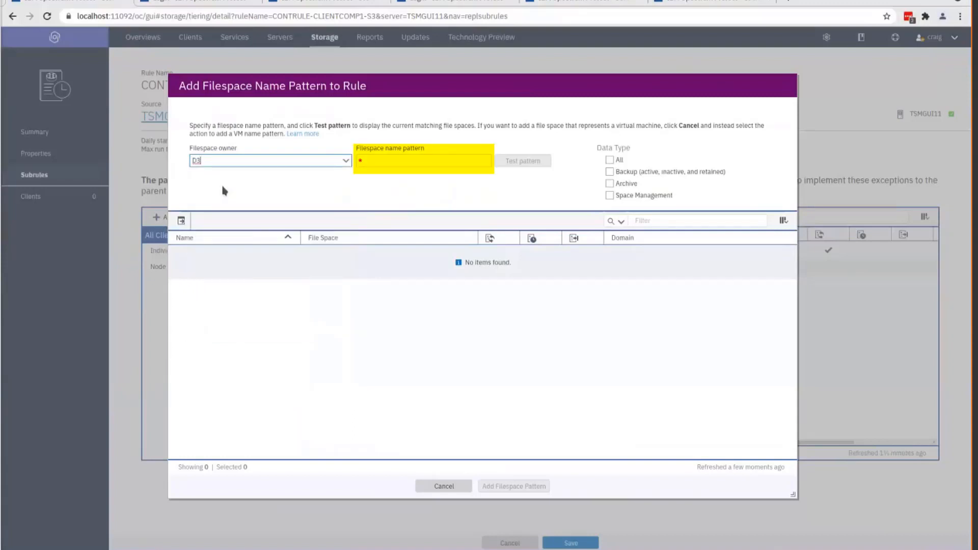
{"action": "left_click", "coordinate": [398, 161]}
{"action": "type", "text": "/"}
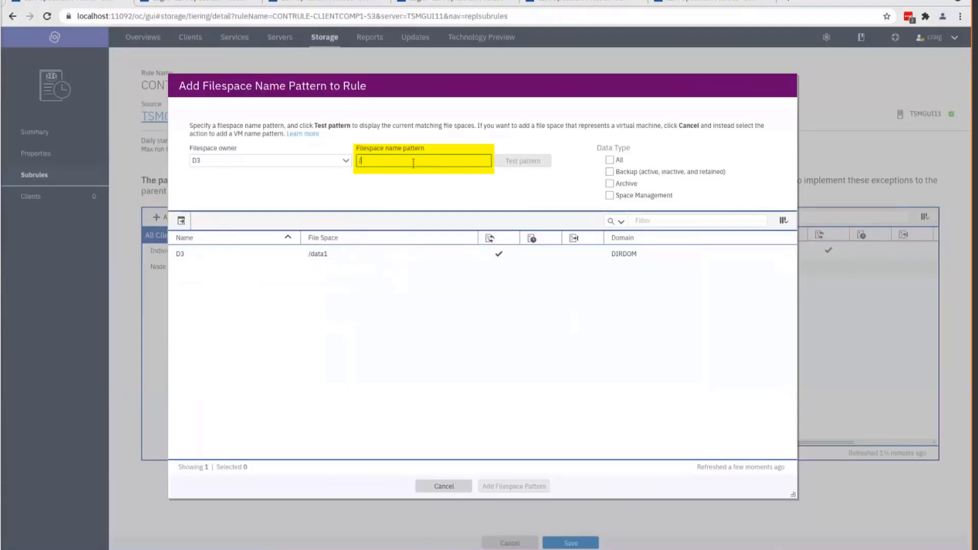
{"action": "type", "text": "data"}
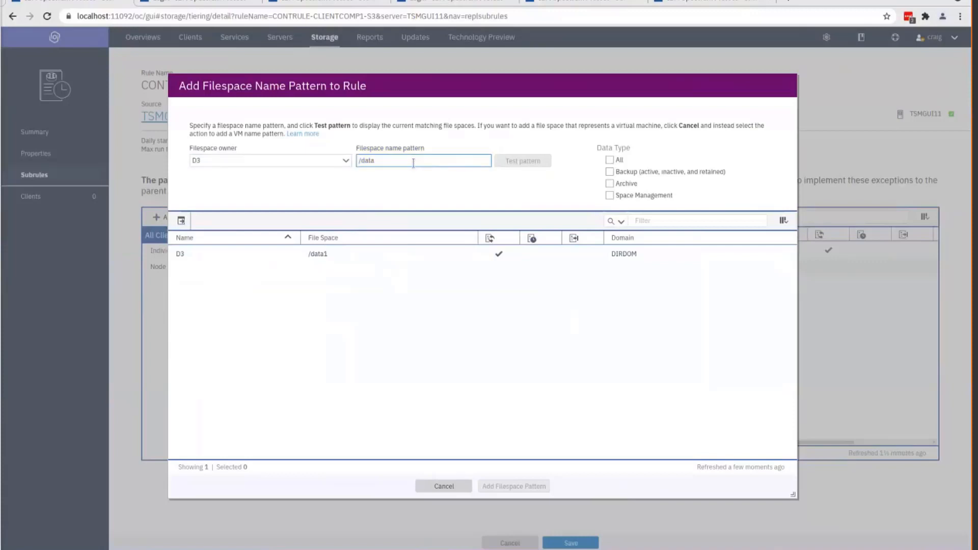
{"action": "type", "text": "?"}
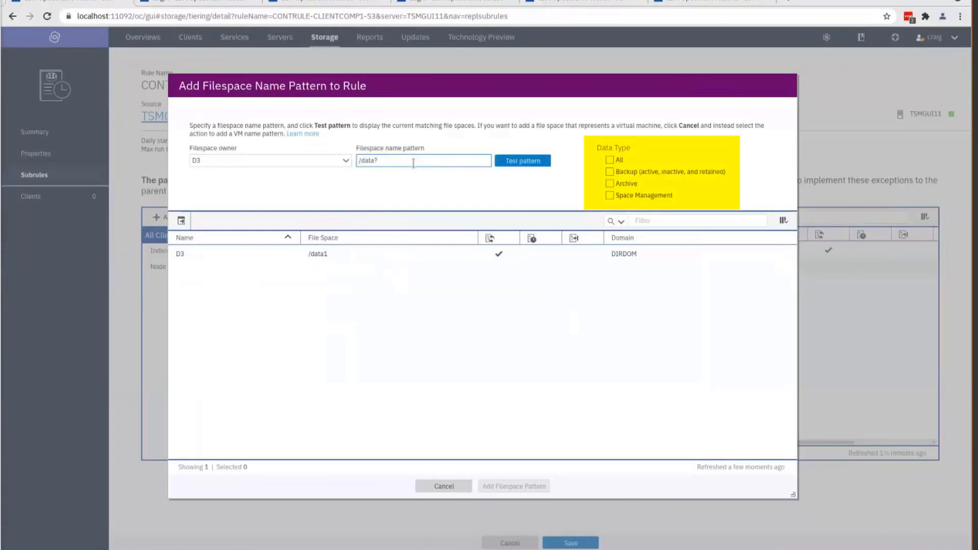
{"action": "left_click", "coordinate": [539, 162]}
{"action": "left_click", "coordinate": [609, 160]}
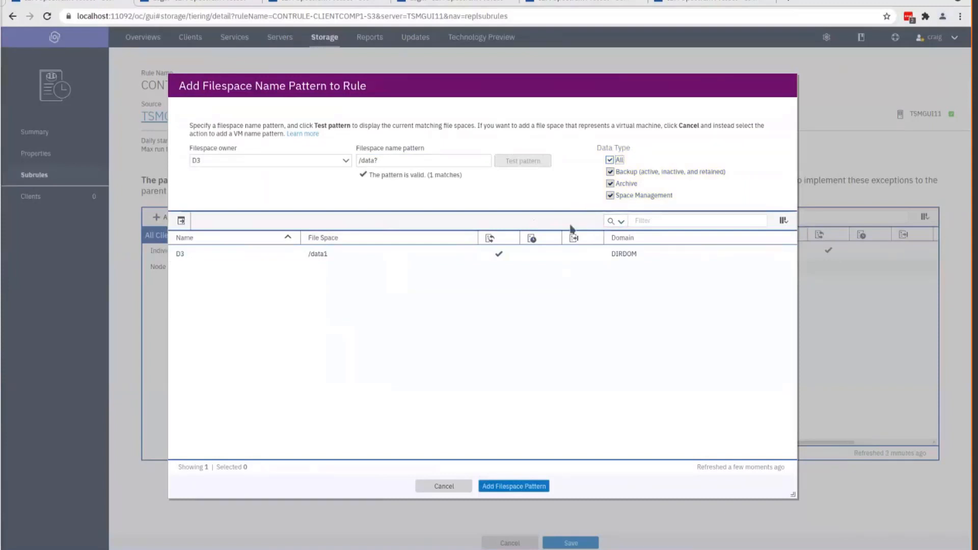
{"action": "left_click", "coordinate": [515, 487]}
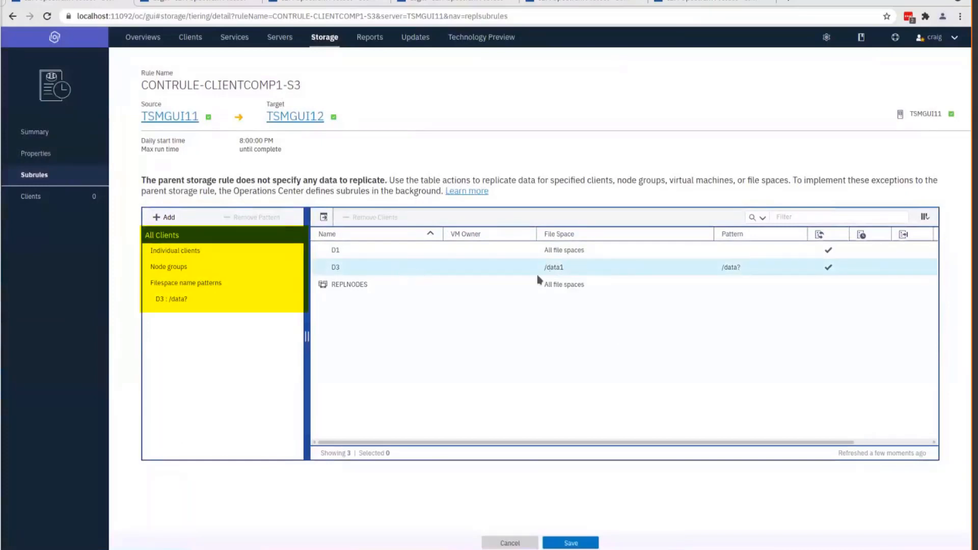
- Review the subrule entries for the D3 filespace pattern, the node groups and the individual clients
{"action": "left_click", "coordinate": [181, 300]}
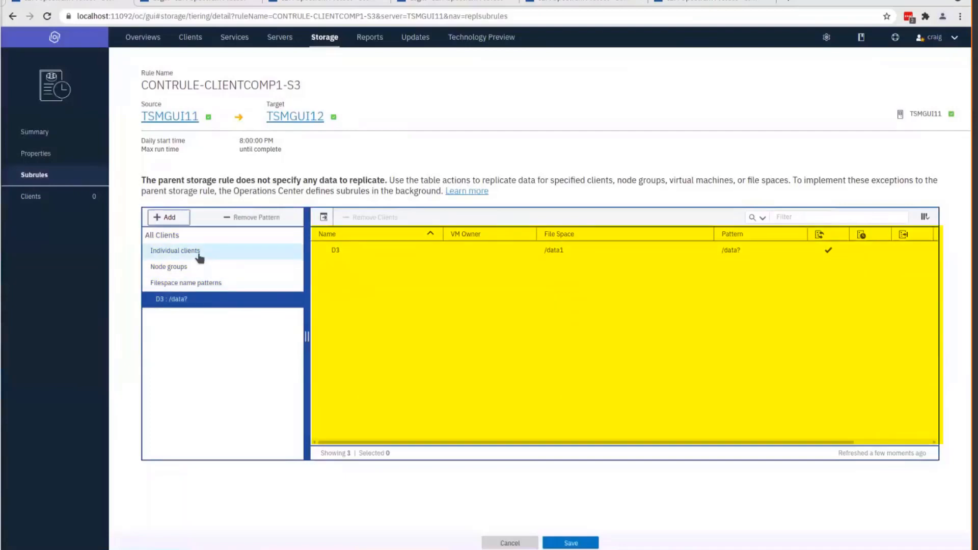
{"action": "left_click", "coordinate": [214, 285]}
{"action": "left_click", "coordinate": [204, 268]}
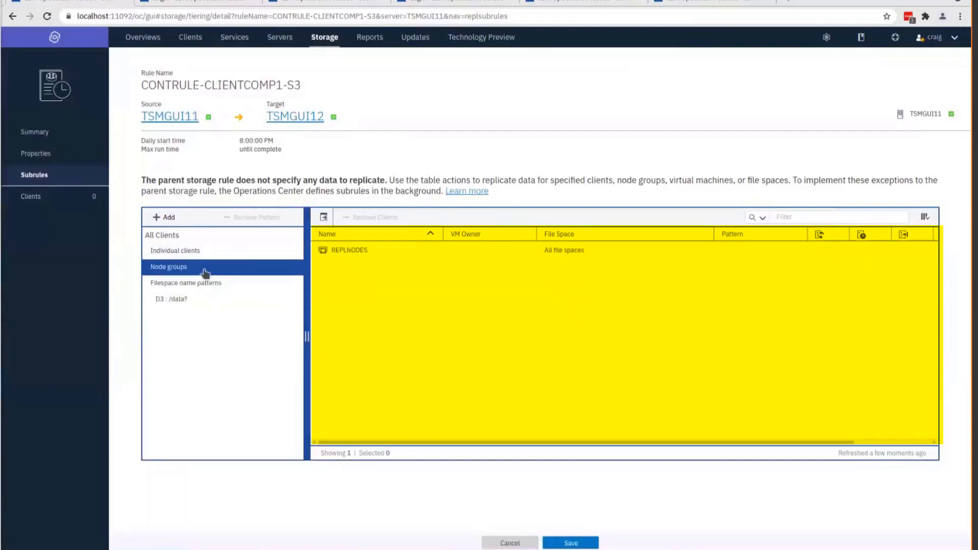
{"action": "left_click", "coordinate": [208, 255]}
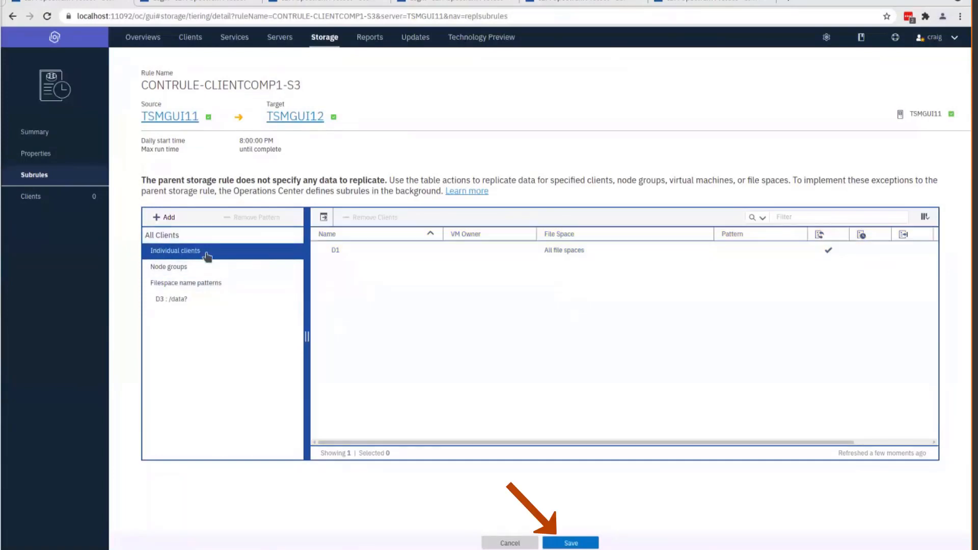
{"action": "left_click", "coordinate": [213, 283]}
- Save the subrules and view the clients that the rule identifies for replication
{"action": "left_click", "coordinate": [560, 543]}
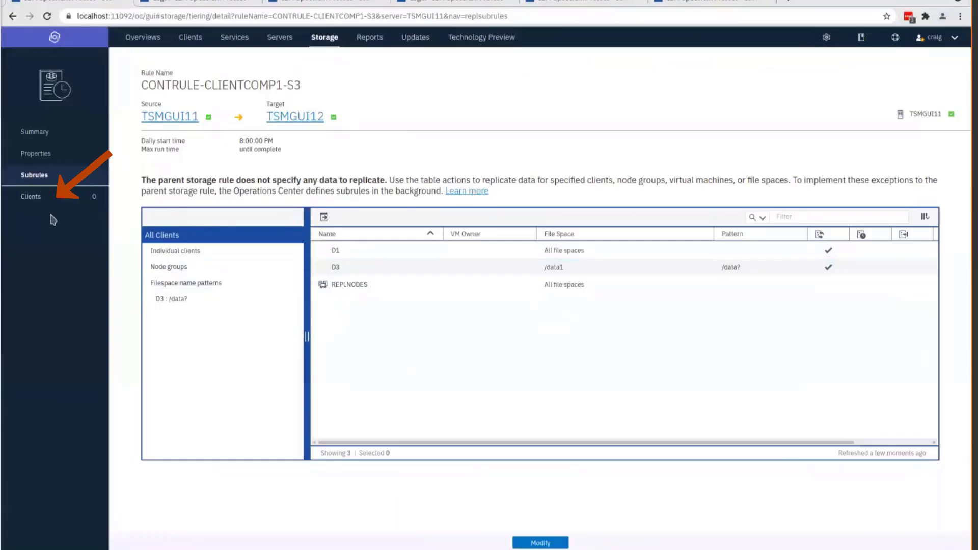
{"action": "left_click", "coordinate": [30, 199]}
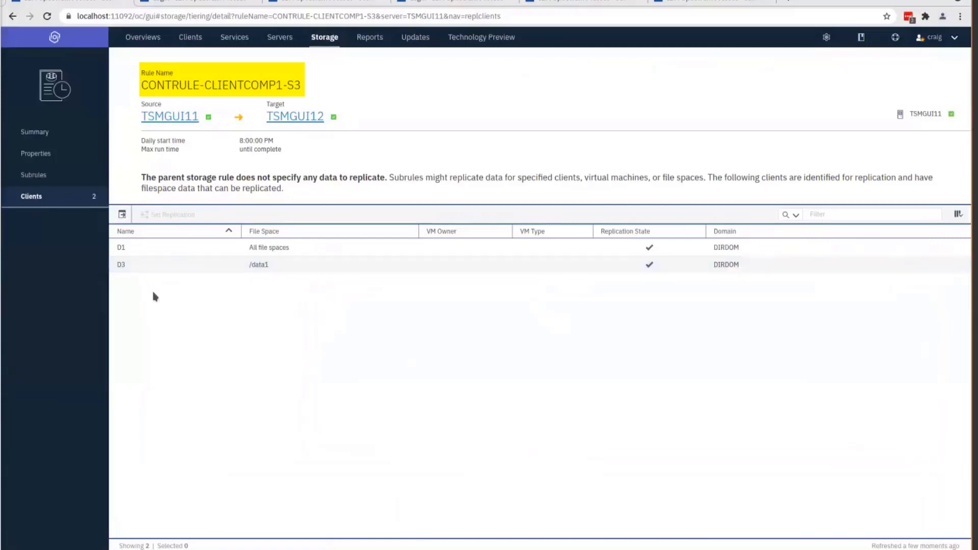
- Open the list of storage rules
{"action": "mouse_move", "coordinate": [337, 44]}
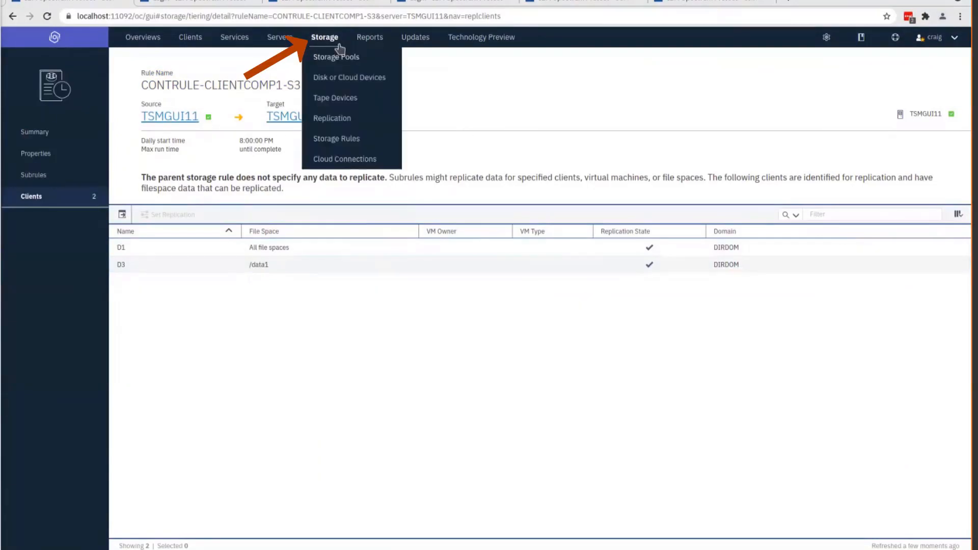
{"action": "left_click", "coordinate": [350, 138]}
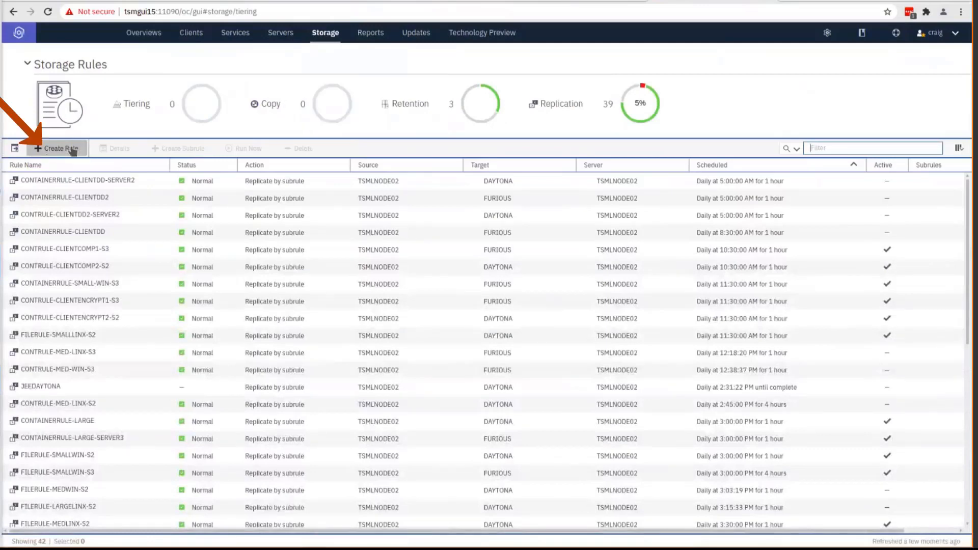
- Try to create a replication rule with source replication server TSMGUI15 and target replication server PONYO
{"action": "left_click", "coordinate": [73, 149]}
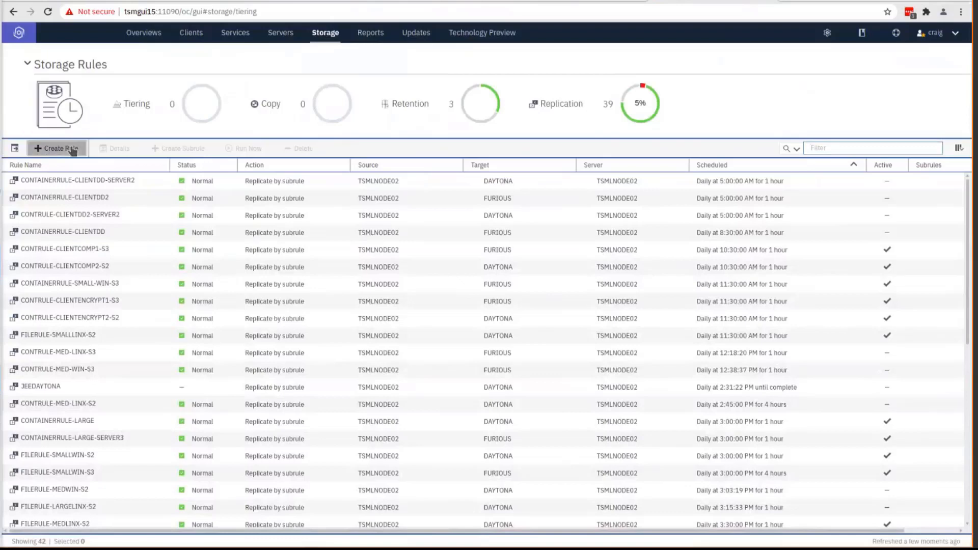
{"action": "left_click", "coordinate": [221, 121]}
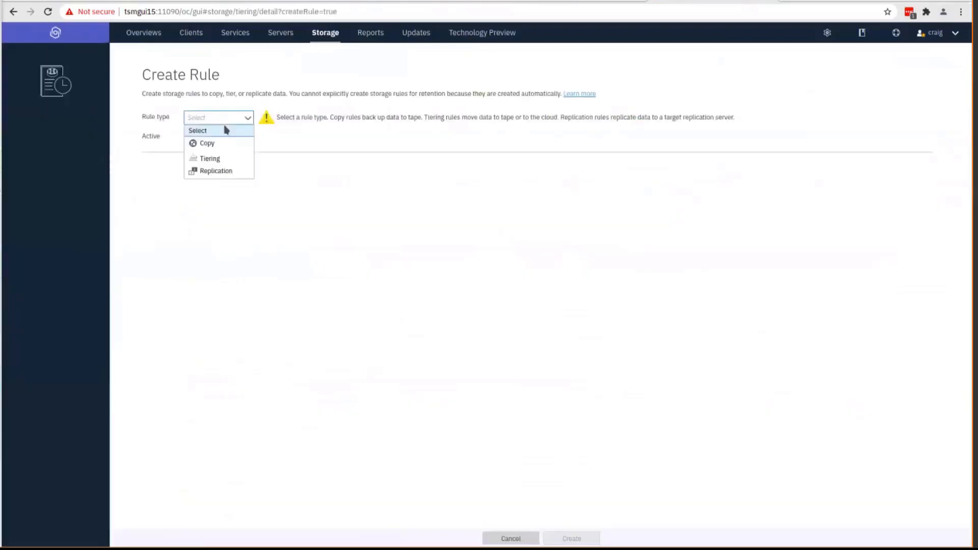
{"action": "left_click", "coordinate": [224, 173]}
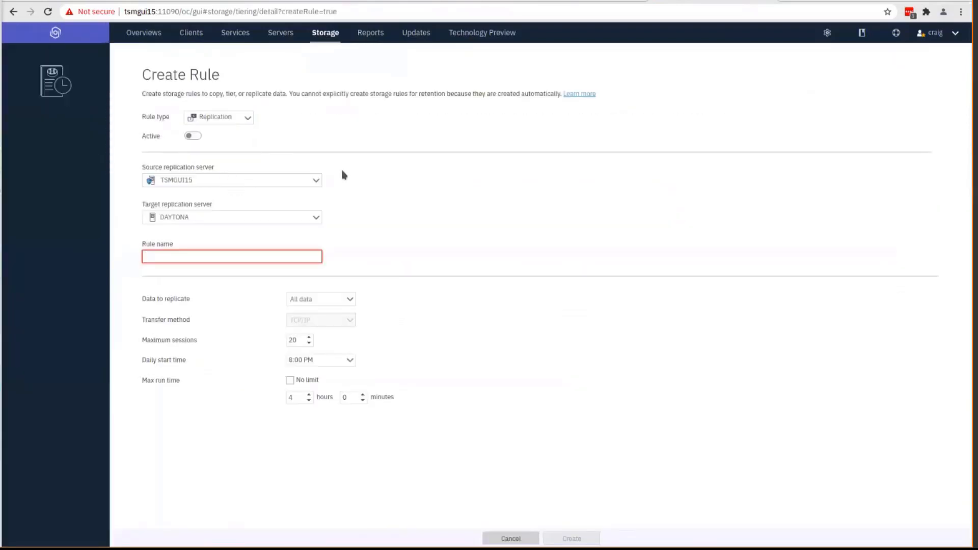
{"action": "left_click", "coordinate": [237, 182]}
{"action": "left_click", "coordinate": [216, 249]}
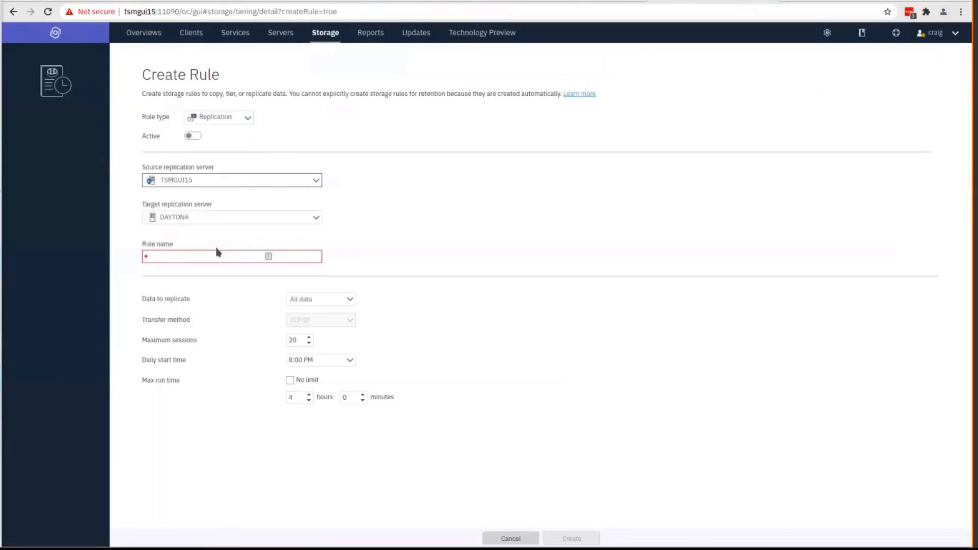
{"action": "left_click", "coordinate": [248, 219]}
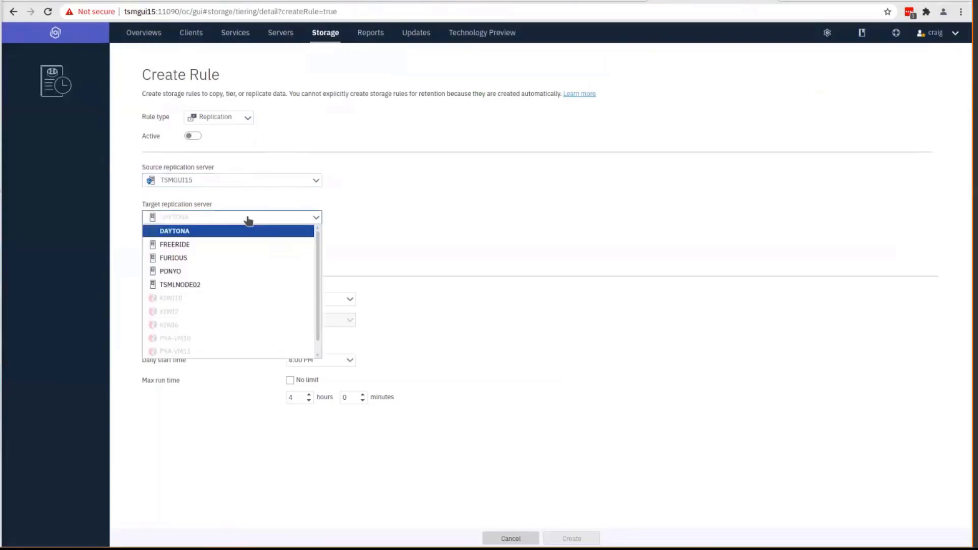
{"action": "left_click", "coordinate": [206, 271]}
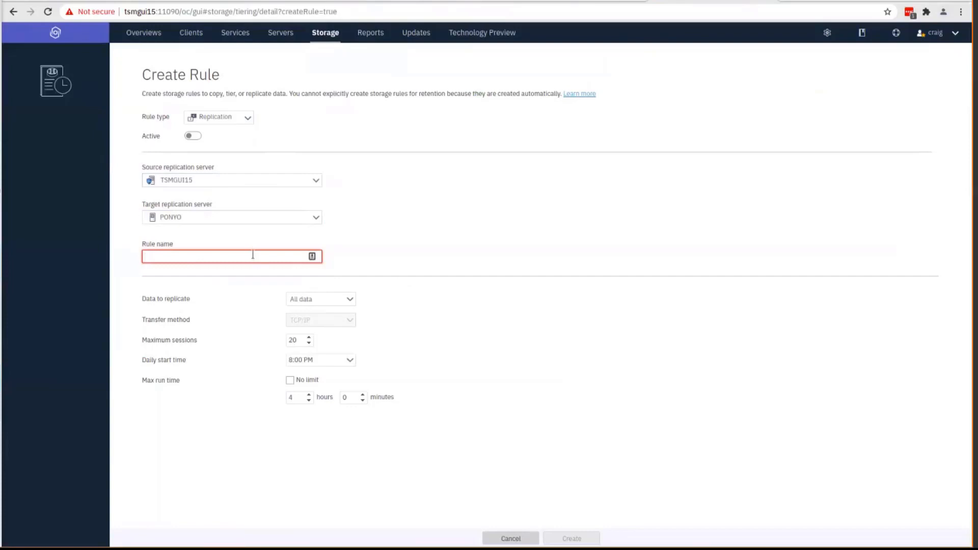
- Name the new rule SECOND-SERVER-RULE, but leave the page without saving it
{"action": "type", "text": "se"}
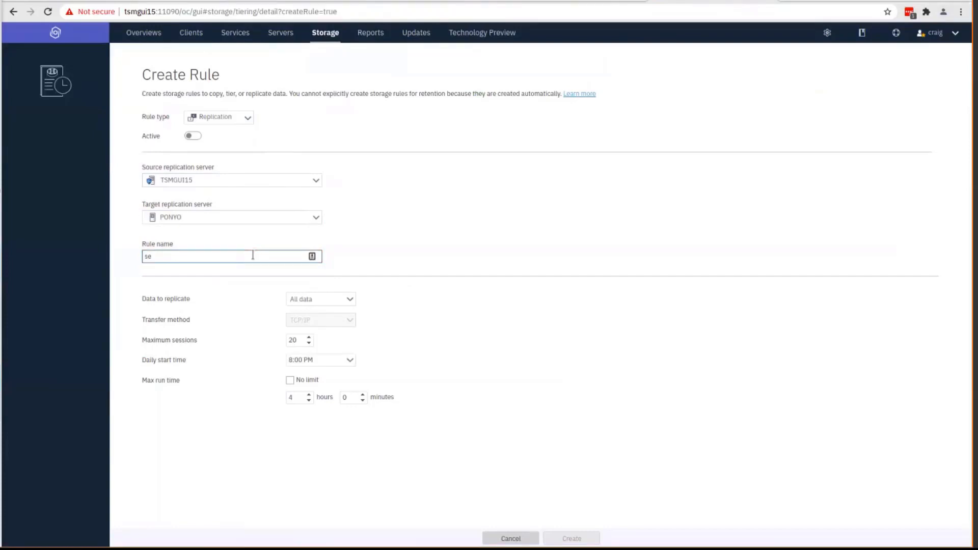
{"action": "type", "text": "cond rule"}
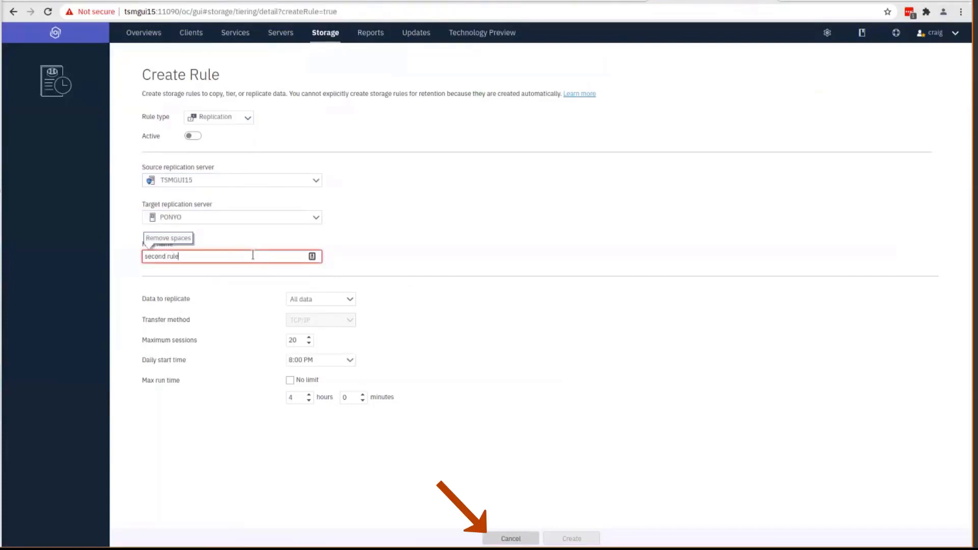
{"action": "key", "text": "BackSpace"}
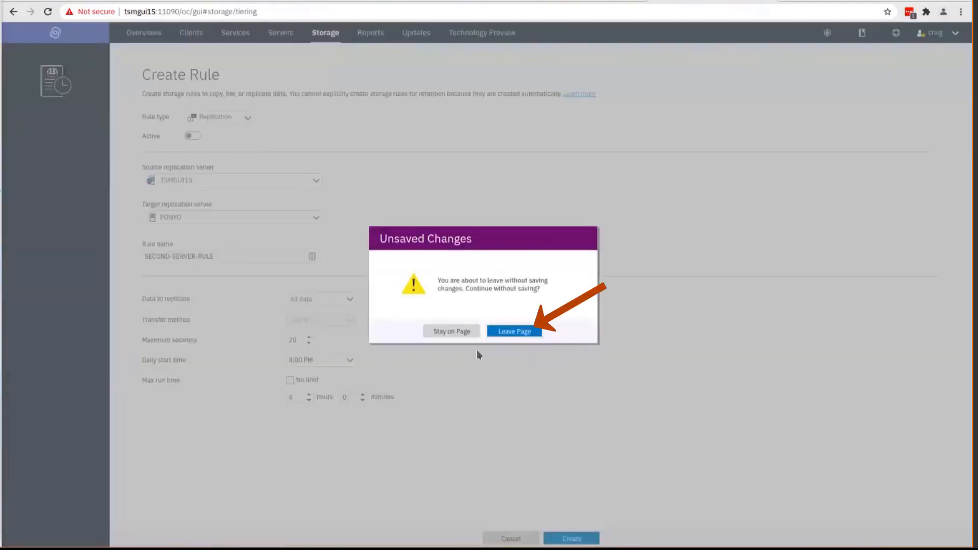
{"action": "left_click", "coordinate": [528, 332]}
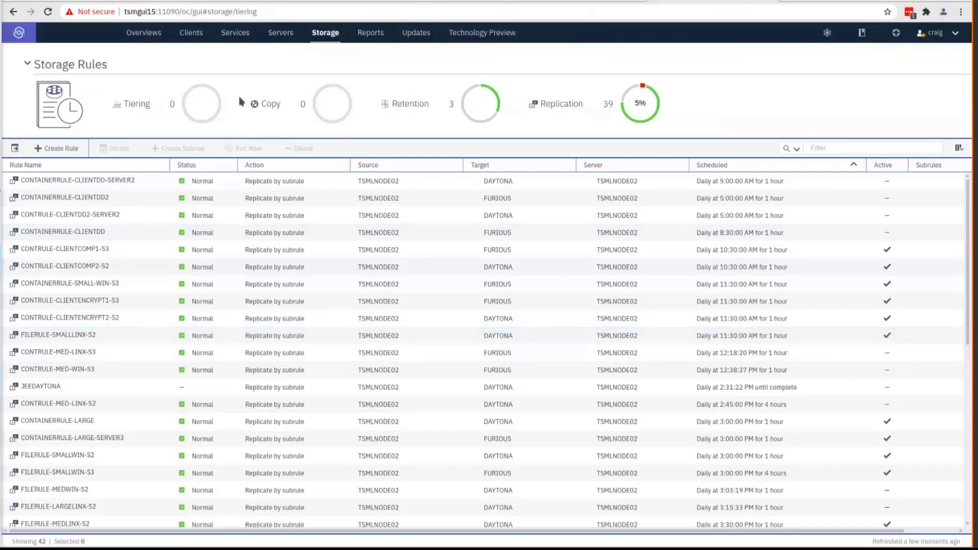
- Run the CONTRULE-CLIENTCOMP1-S3 storage rule immediately and close its start dialog
{"action": "left_click", "coordinate": [155, 253]}
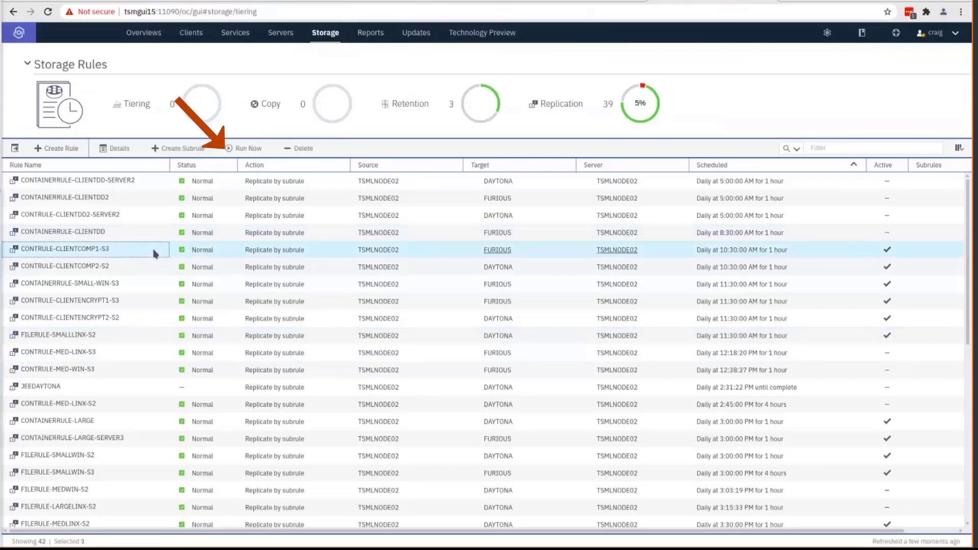
{"action": "left_click", "coordinate": [248, 149]}
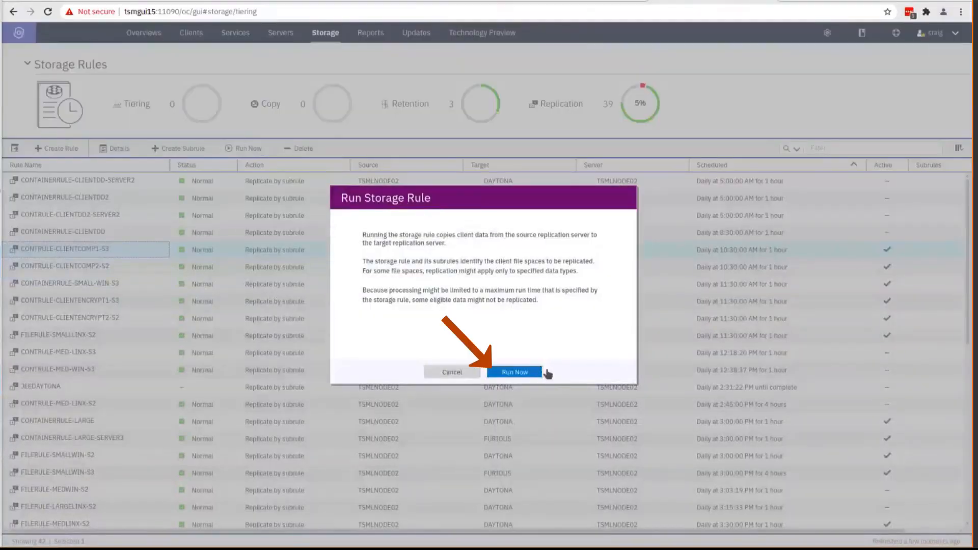
{"action": "left_click", "coordinate": [511, 373]}
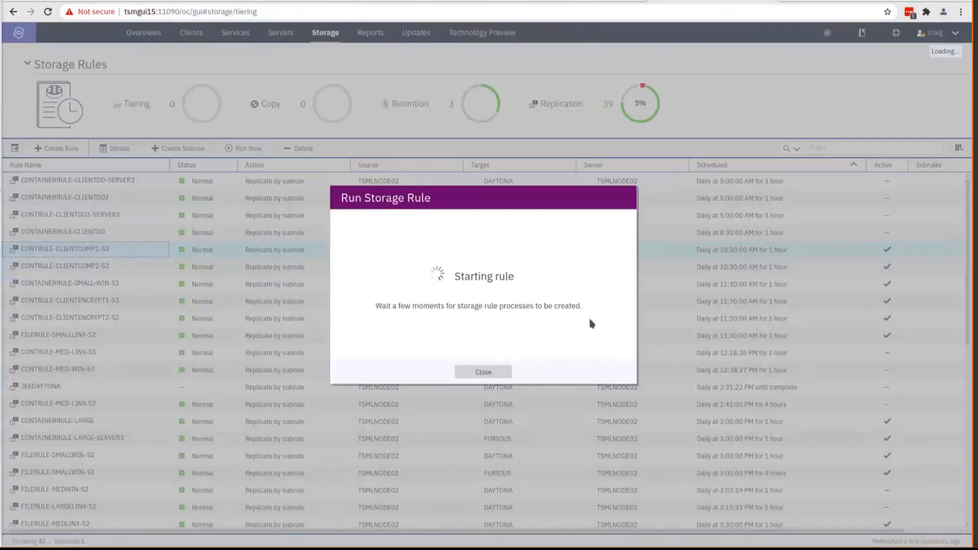
{"action": "left_click", "coordinate": [487, 372]}
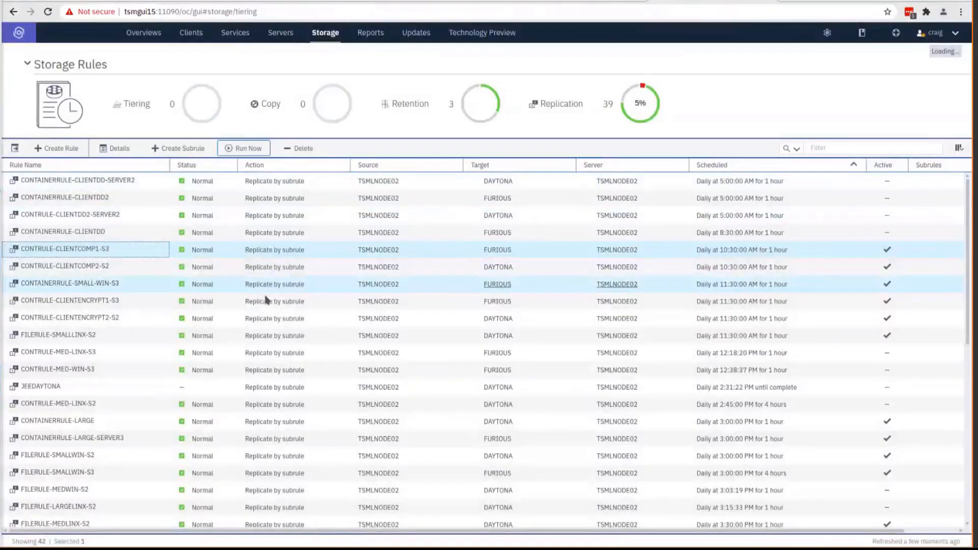
- Open the client replication overview, order it by server and examine the status details of individual file spaces
{"action": "left_click", "coordinate": [186, 35]}
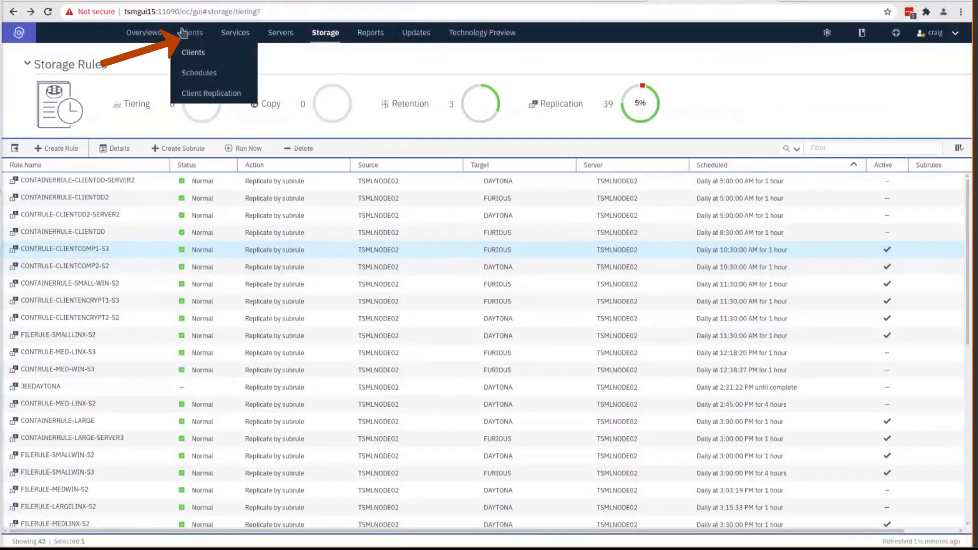
{"action": "left_click", "coordinate": [222, 95]}
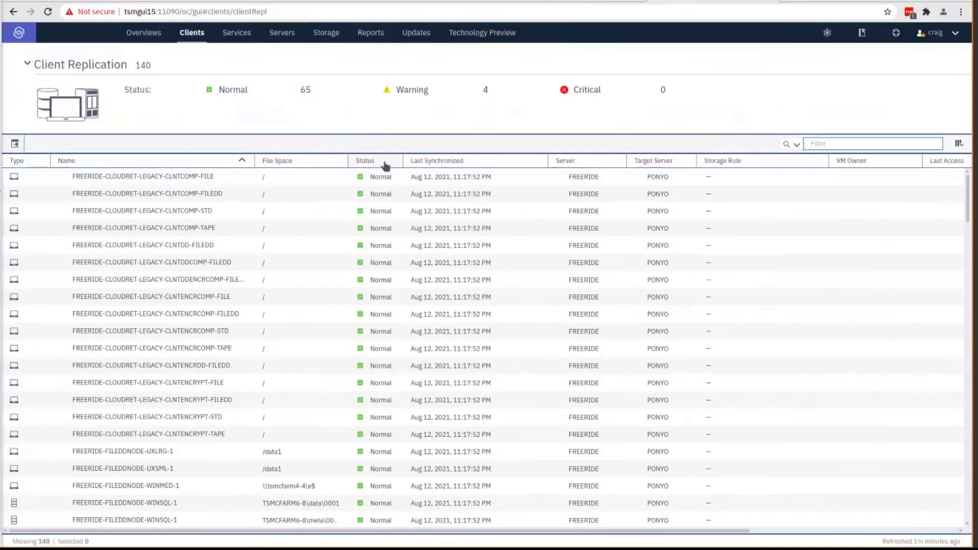
{"action": "left_click", "coordinate": [572, 161]}
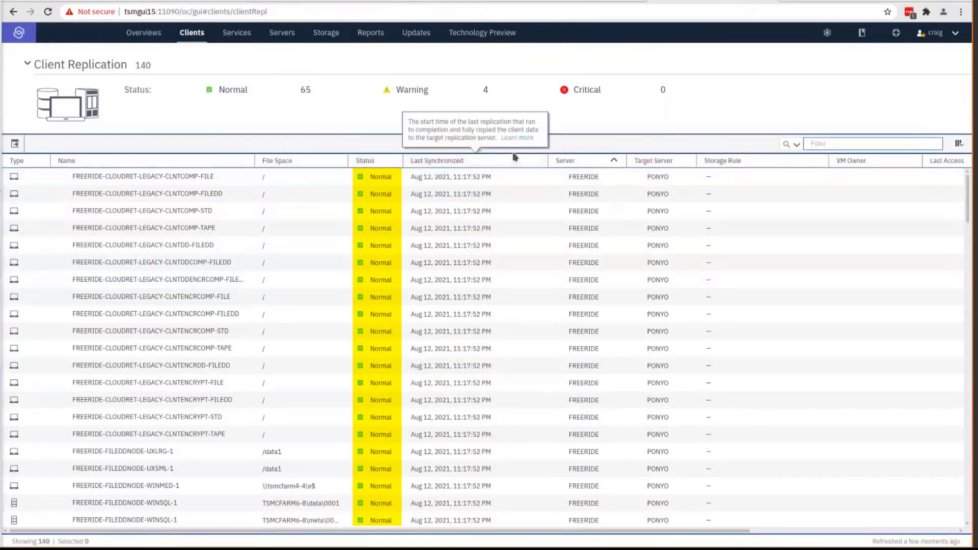
{"action": "mouse_move", "coordinate": [383, 179]}
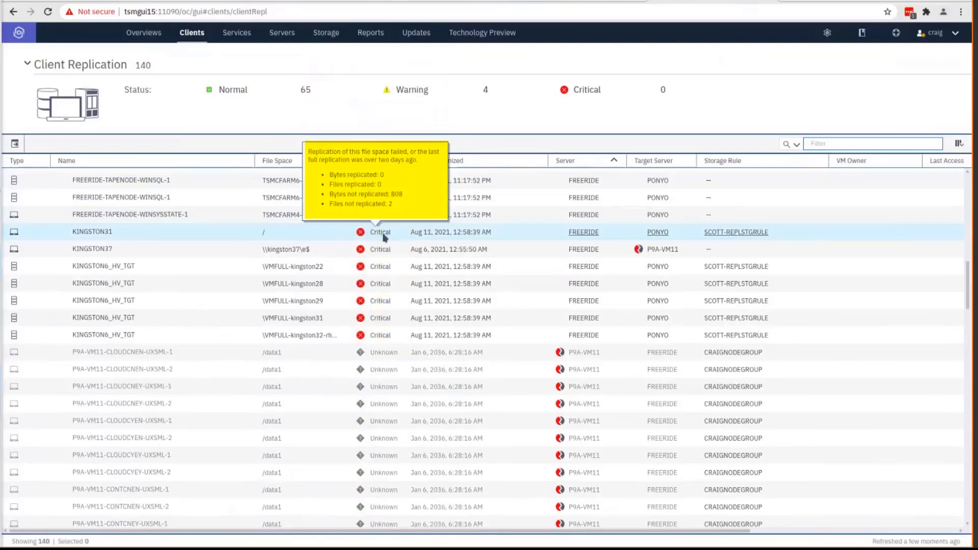
{"action": "mouse_move", "coordinate": [384, 405]}
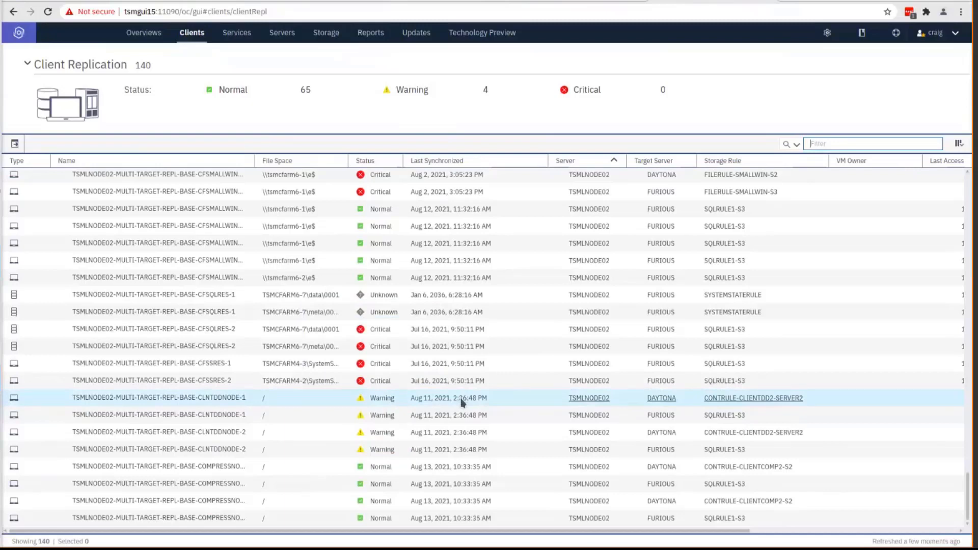
- Order the client replication list by status and look through its entries
{"action": "scroll", "coordinate": [440, 359], "scroll_direction": "up", "scroll_amount": 1}
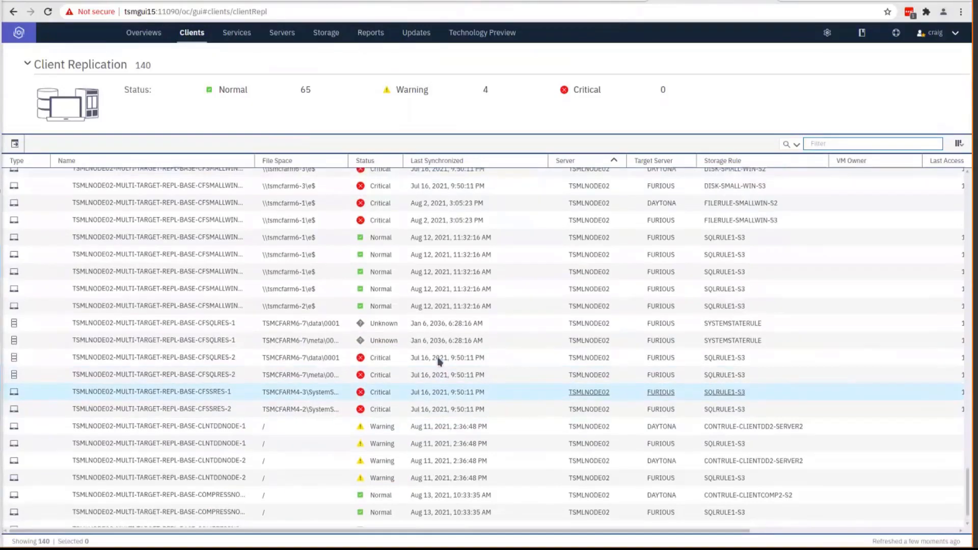
{"action": "left_click_drag", "start_coordinate": [386, 163], "coordinate": [388, 163]}
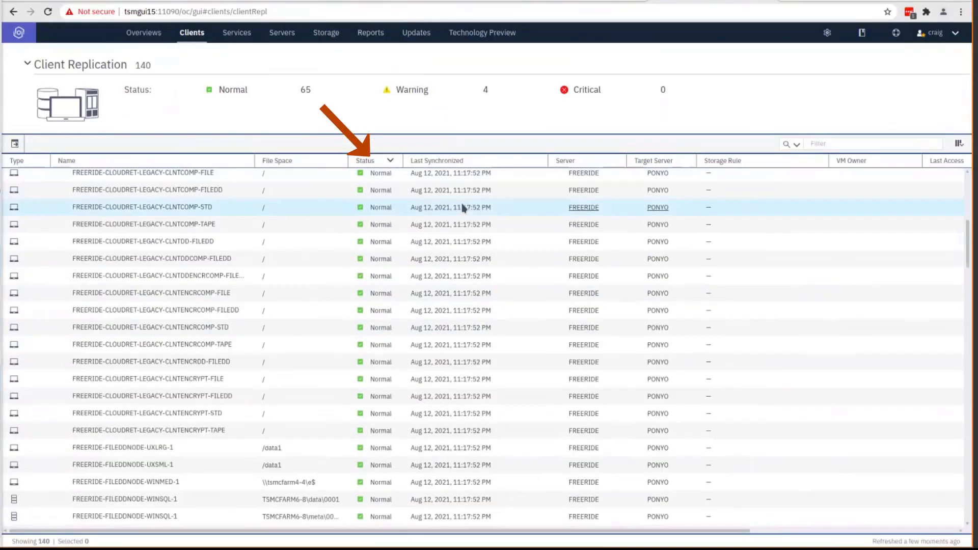
{"action": "scroll", "coordinate": [467, 210], "scroll_direction": "down", "scroll_amount": 2}
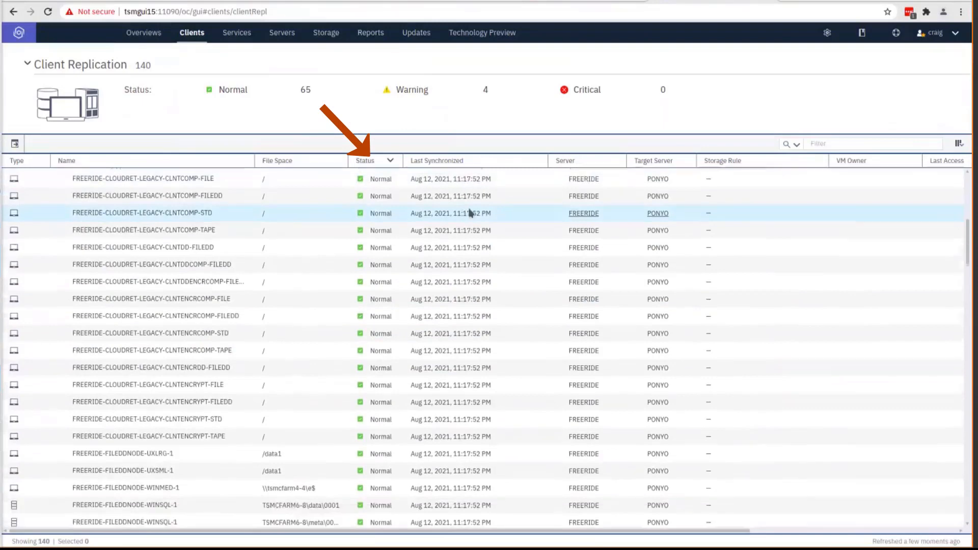
{"action": "left_click", "coordinate": [387, 162]}
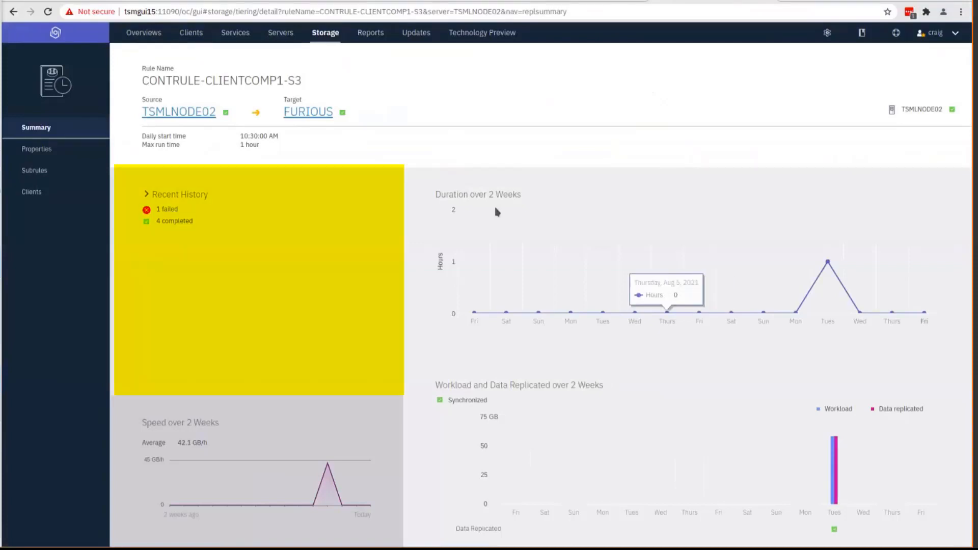
- Expand the recent history of CONTRULE-CLIENTCOMP1-S3 and review the activity log of failed job 188
{"action": "left_click", "coordinate": [147, 195]}
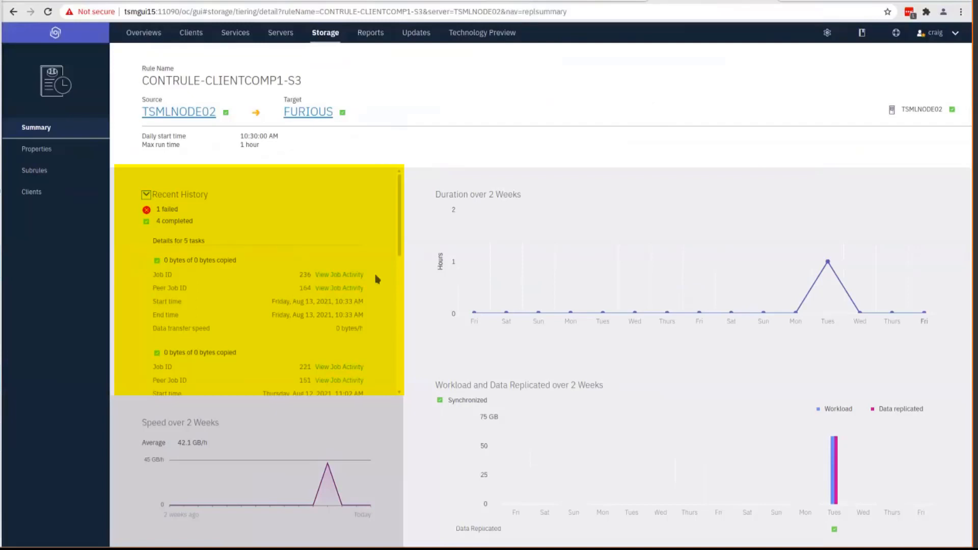
{"action": "scroll", "coordinate": [255, 289], "scroll_direction": "down", "scroll_amount": 5}
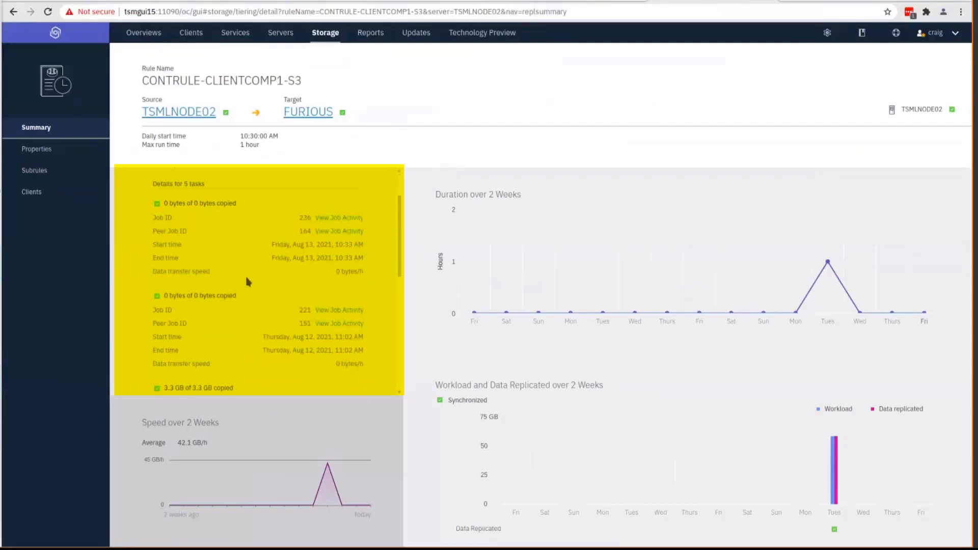
{"action": "scroll", "coordinate": [248, 288], "scroll_direction": "down", "scroll_amount": 2}
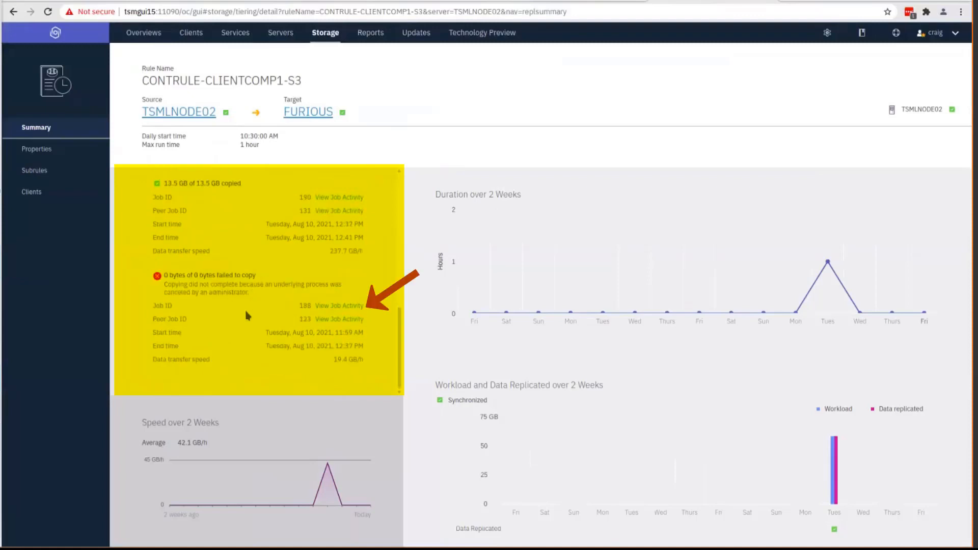
{"action": "left_click", "coordinate": [342, 307]}
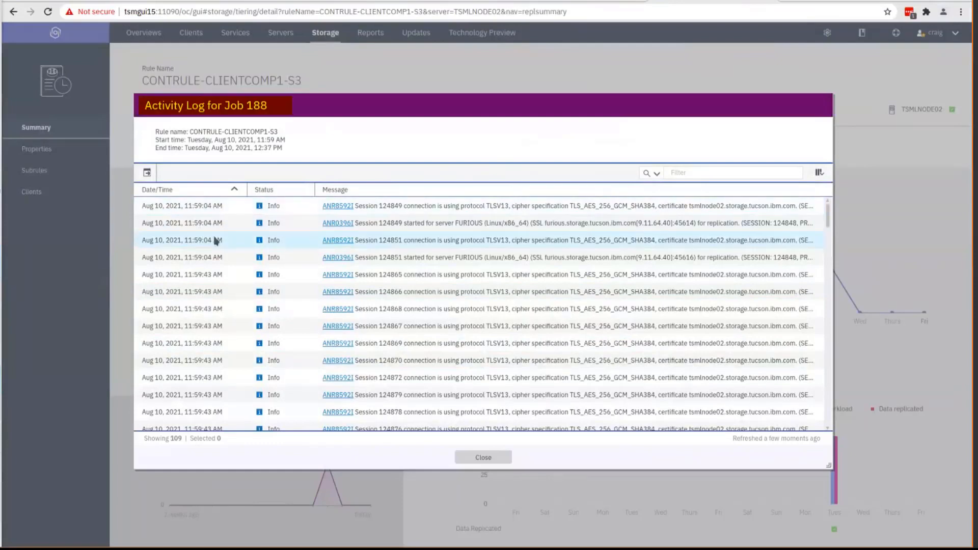
{"action": "scroll", "coordinate": [510, 306], "scroll_direction": "down", "scroll_amount": 10}
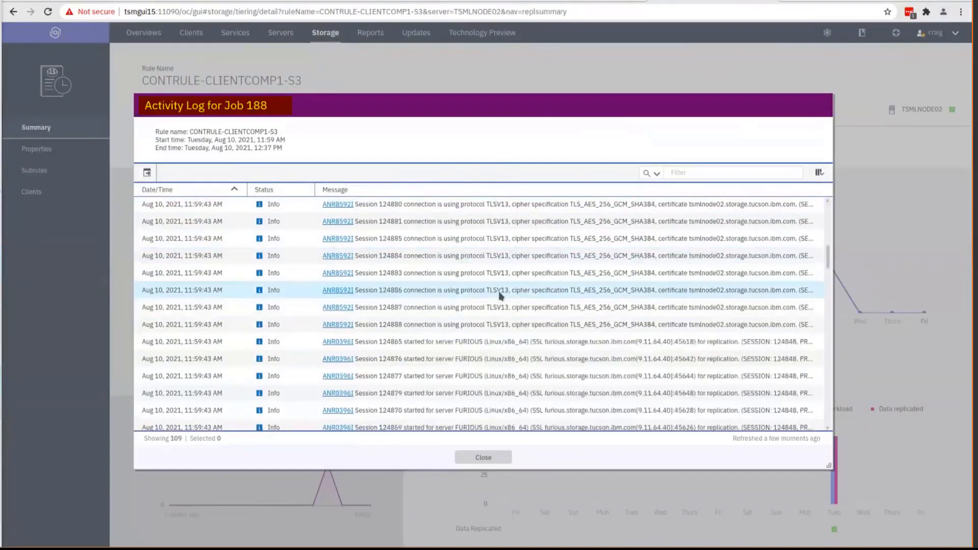
{"action": "scroll", "coordinate": [507, 308], "scroll_direction": "down", "scroll_amount": 10}
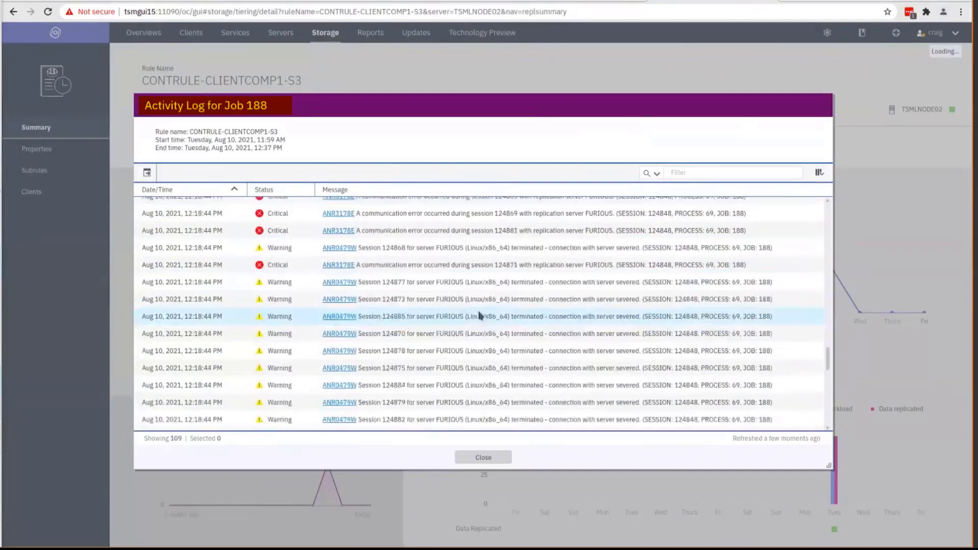
{"action": "scroll", "coordinate": [479, 315], "scroll_direction": "down", "scroll_amount": 10}
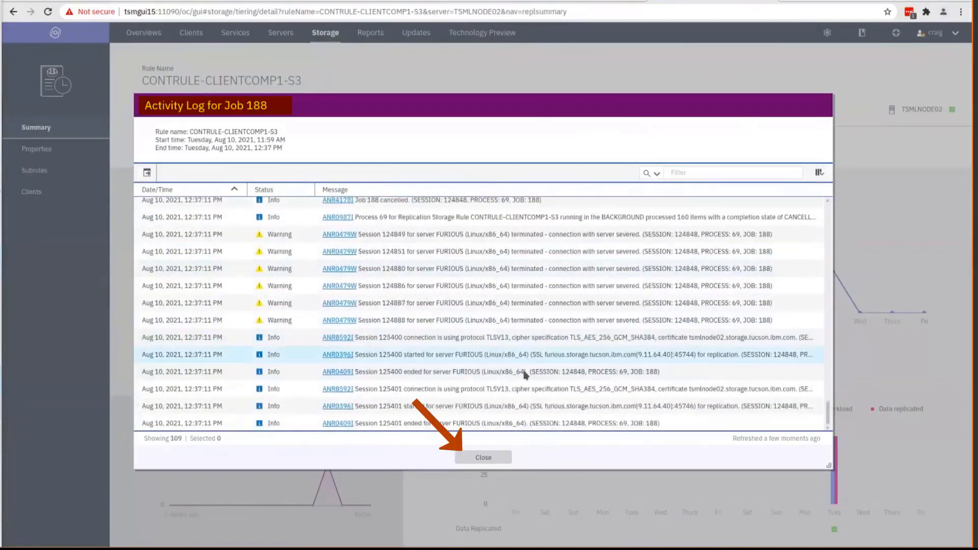
{"action": "left_click", "coordinate": [483, 457]}
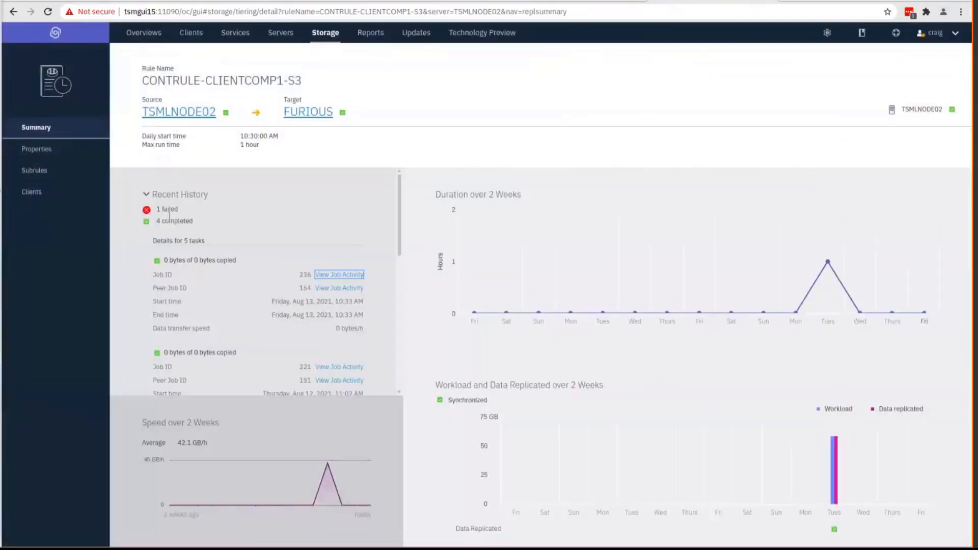
- Collapse the recent history and examine Tuesday's values in the two-week duration, workload and data replicated charts
{"action": "left_click", "coordinate": [146, 195]}
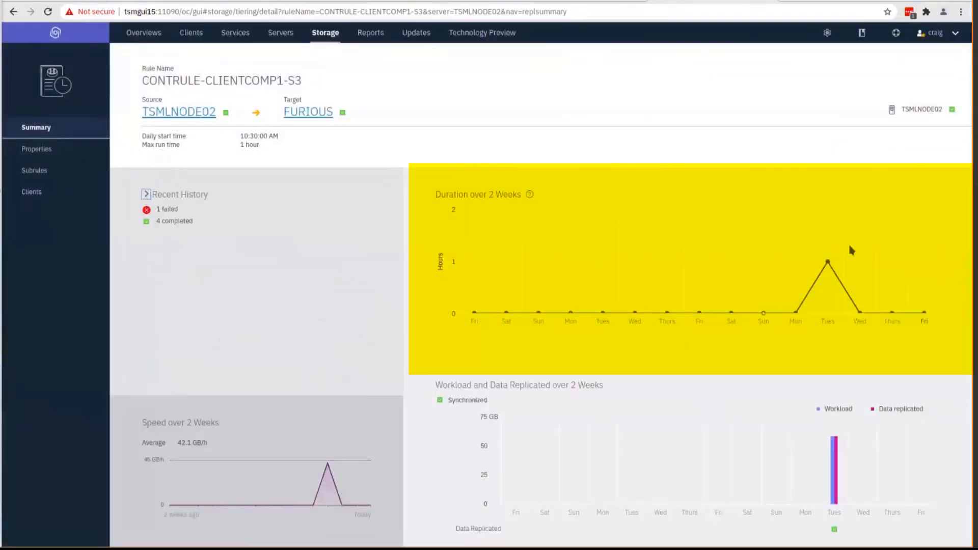
{"action": "mouse_move", "coordinate": [851, 307]}
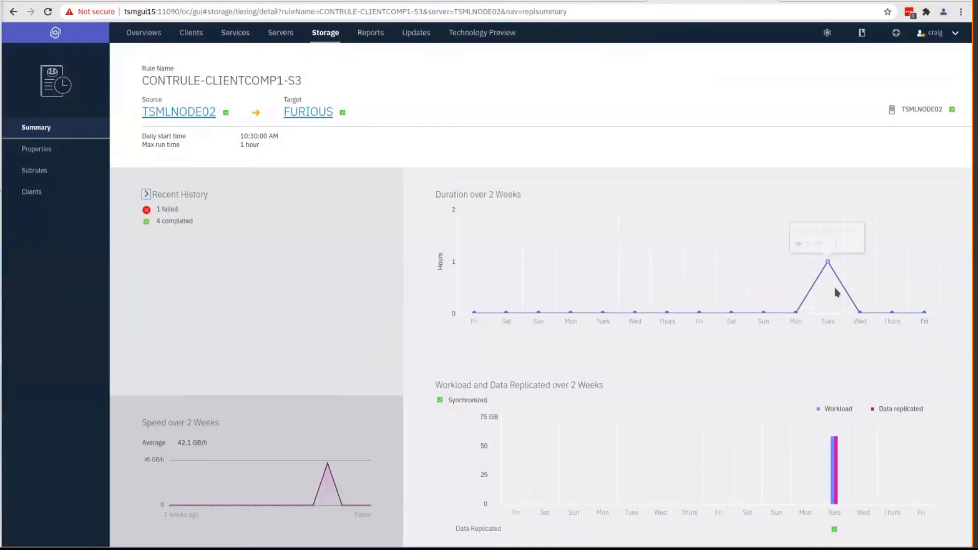
{"action": "mouse_move", "coordinate": [836, 461]}
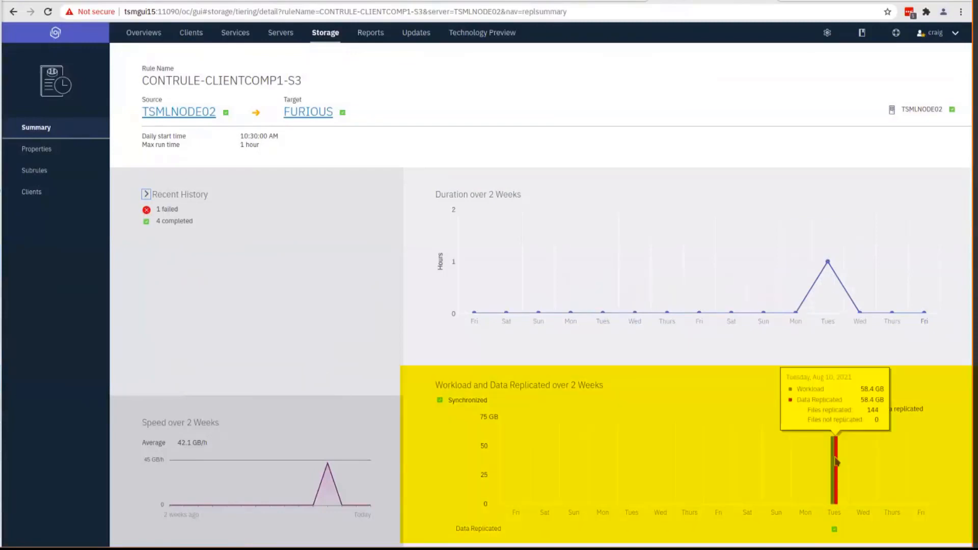